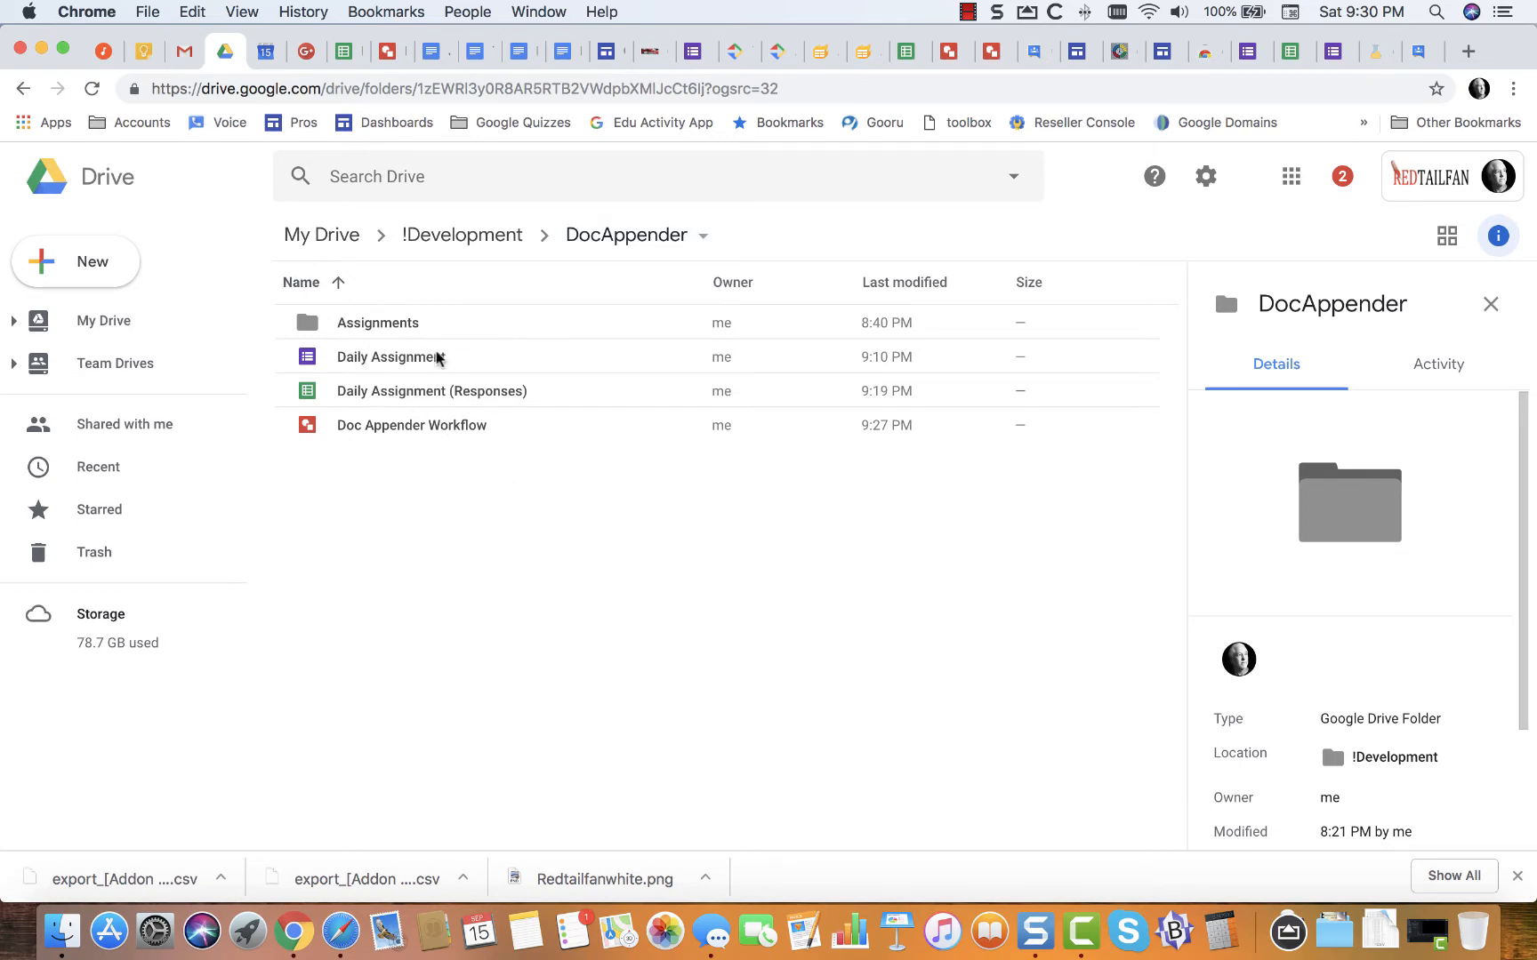
Open the Assignments folder in Drive and look over the first student's assignment document.
double_click(378, 325)
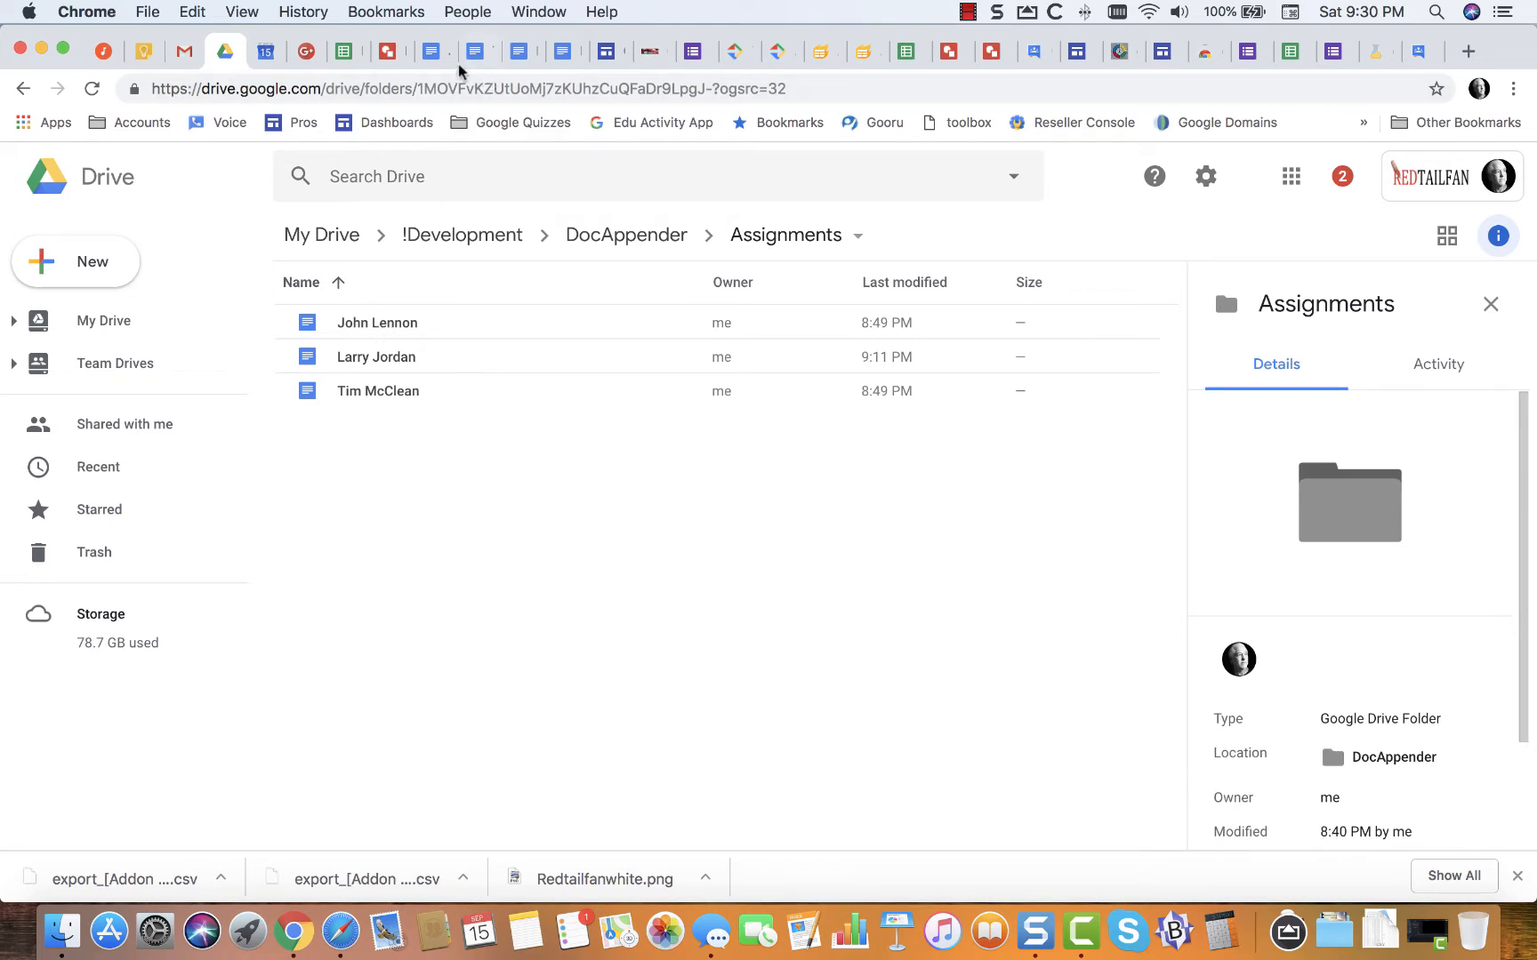
click(437, 54)
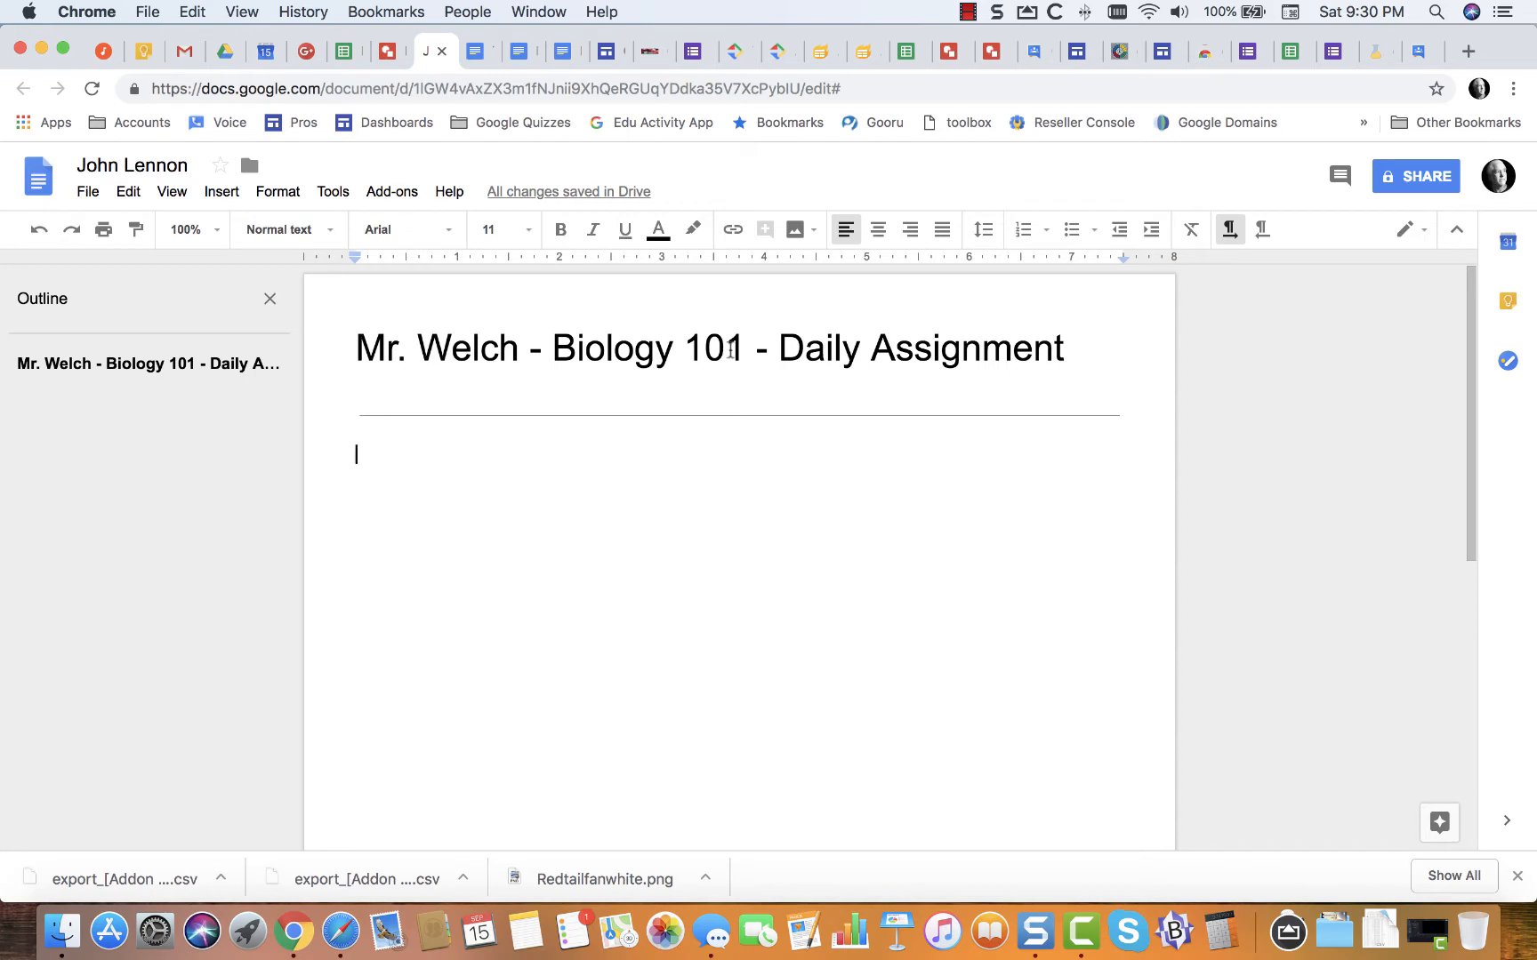
scroll(820, 590, down, 2)
scroll(821, 591, up, 2)
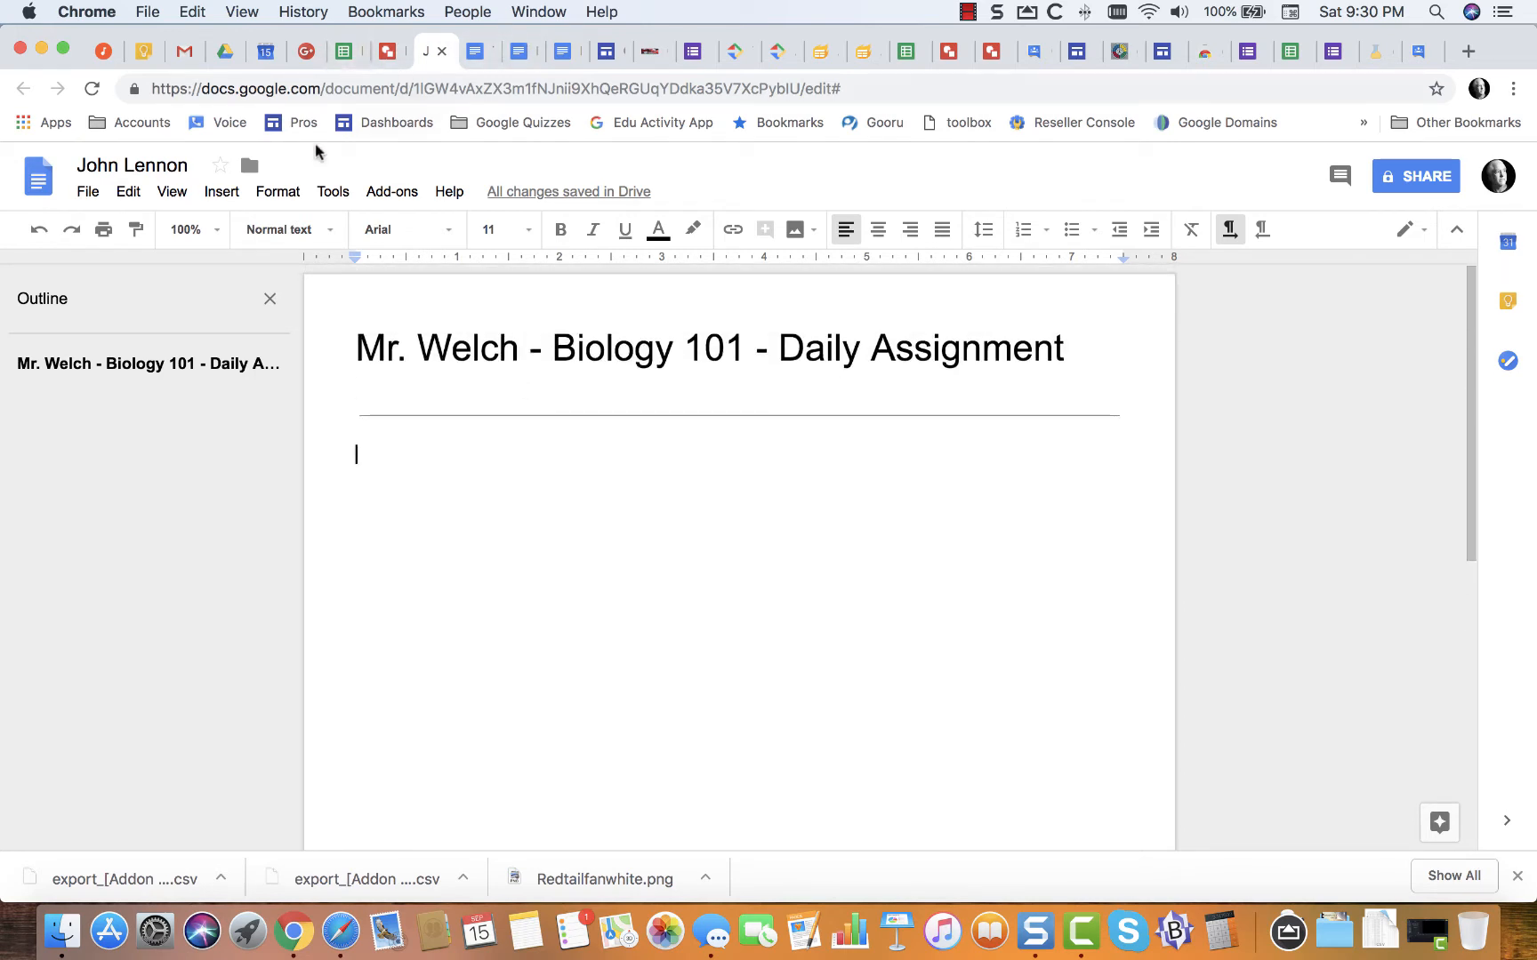
click(89, 195)
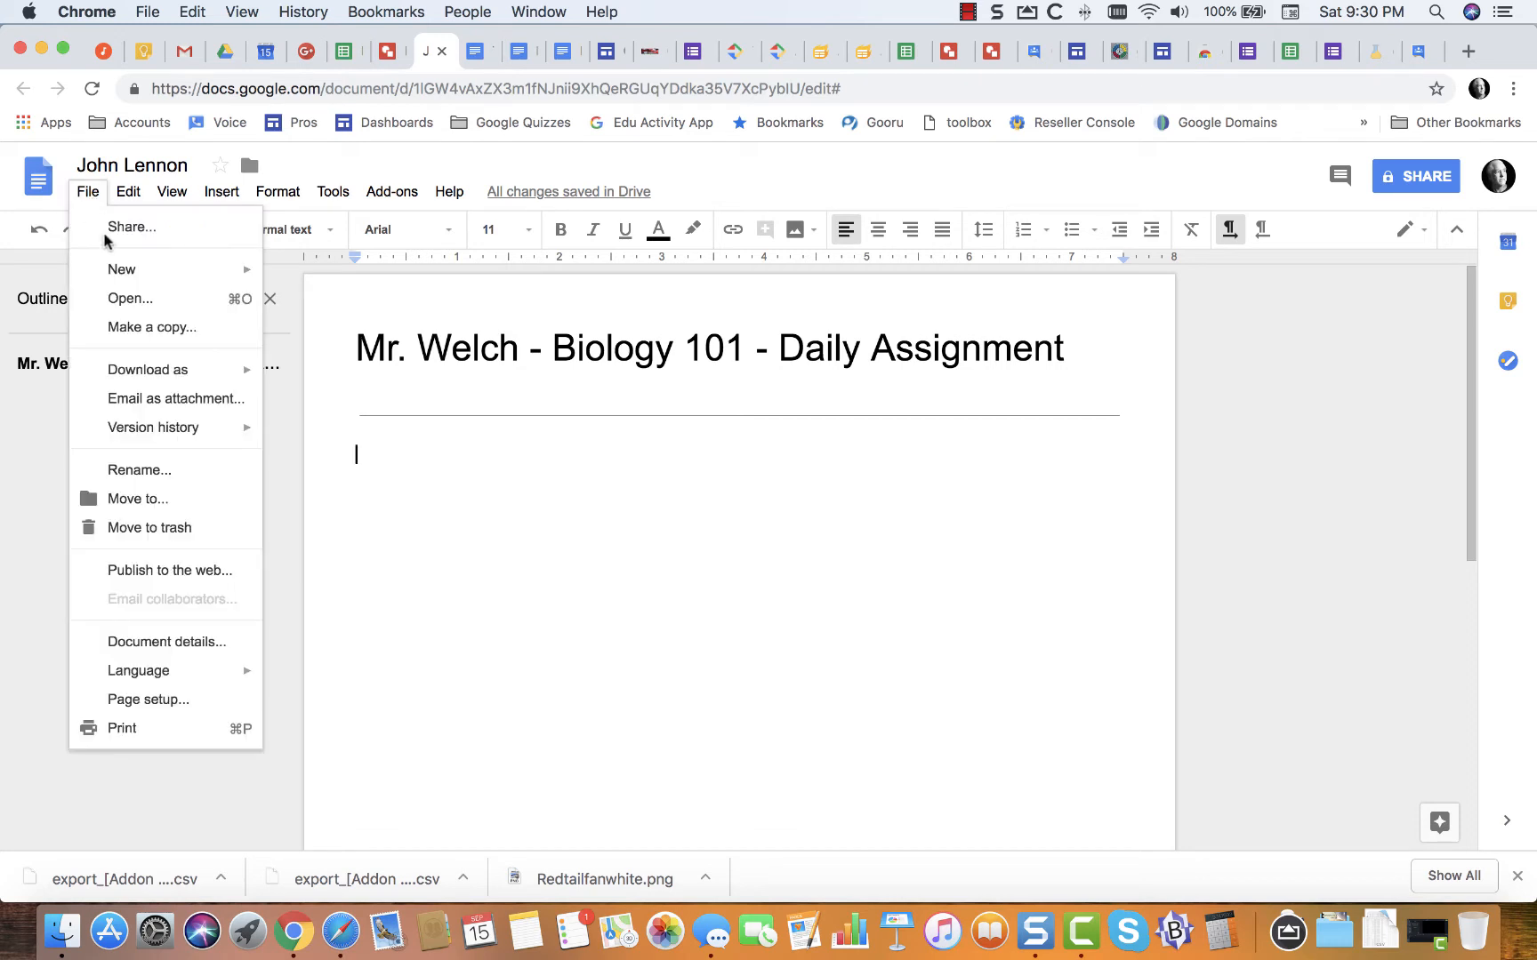
click(532, 402)
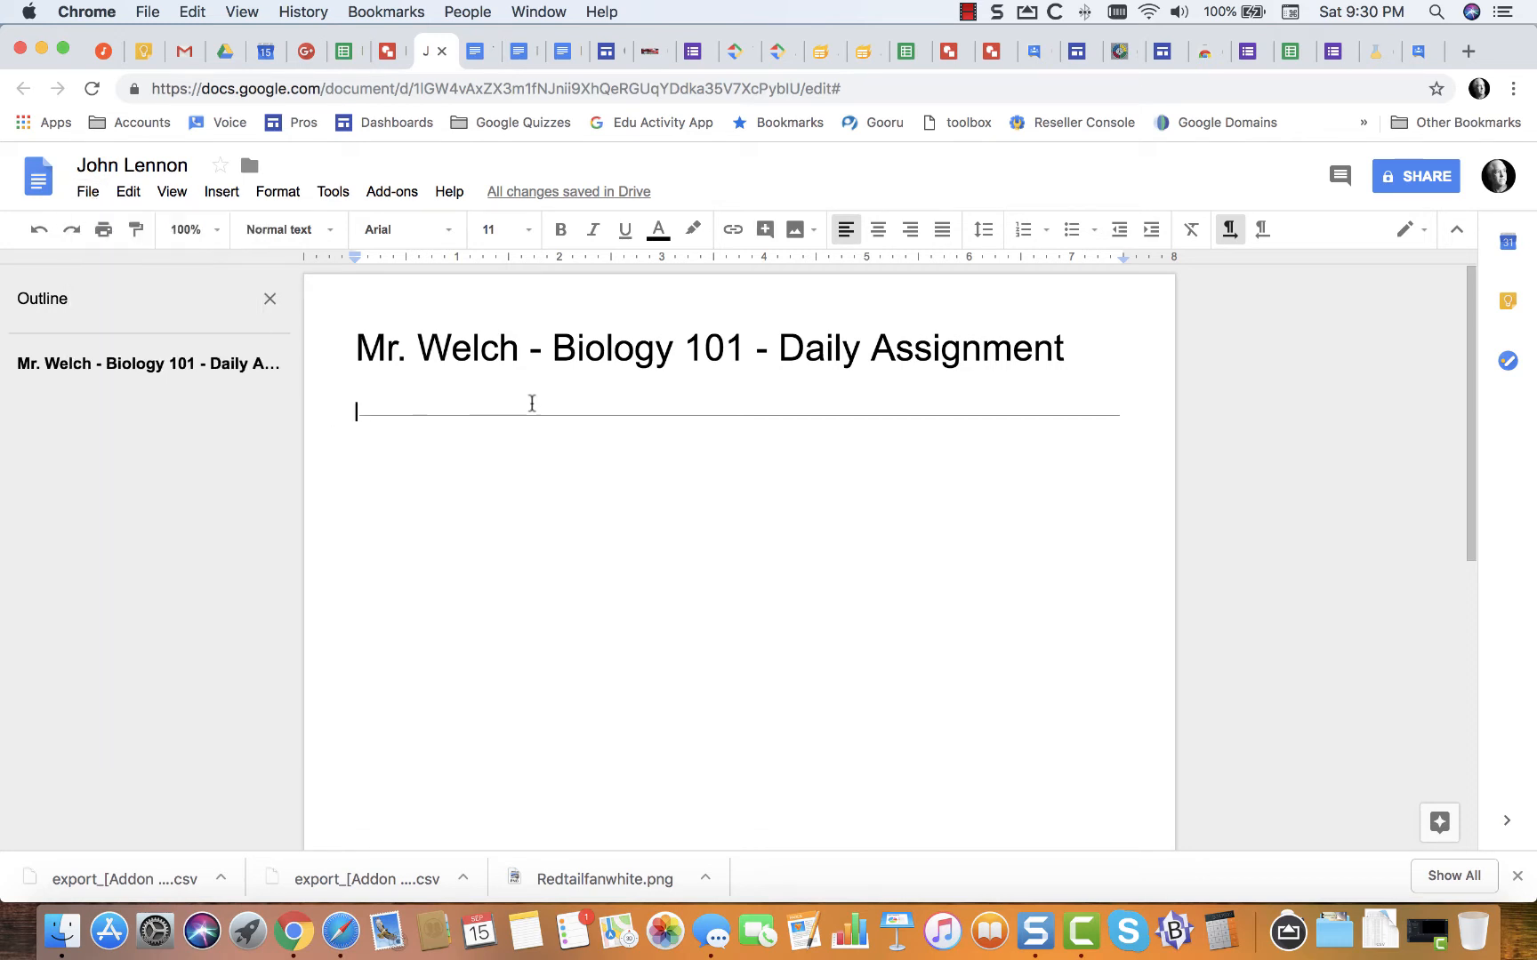
Return to the DocAppender folder in Drive, and review the Student and Daily Assignment questions in the Daily Assignment form.
click(225, 51)
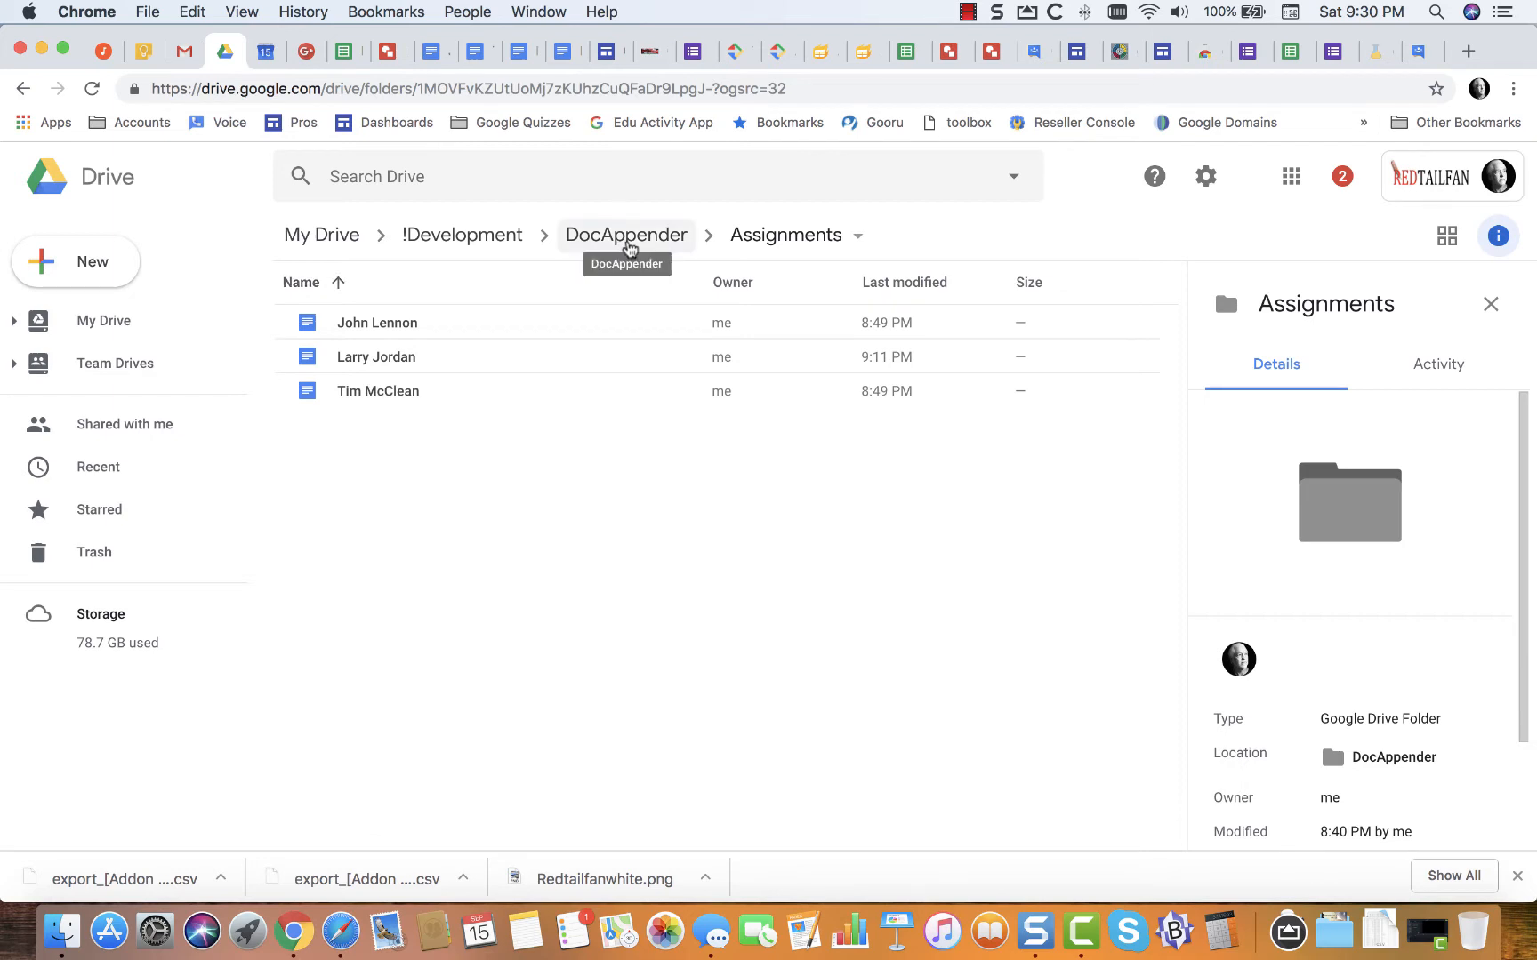
click(624, 238)
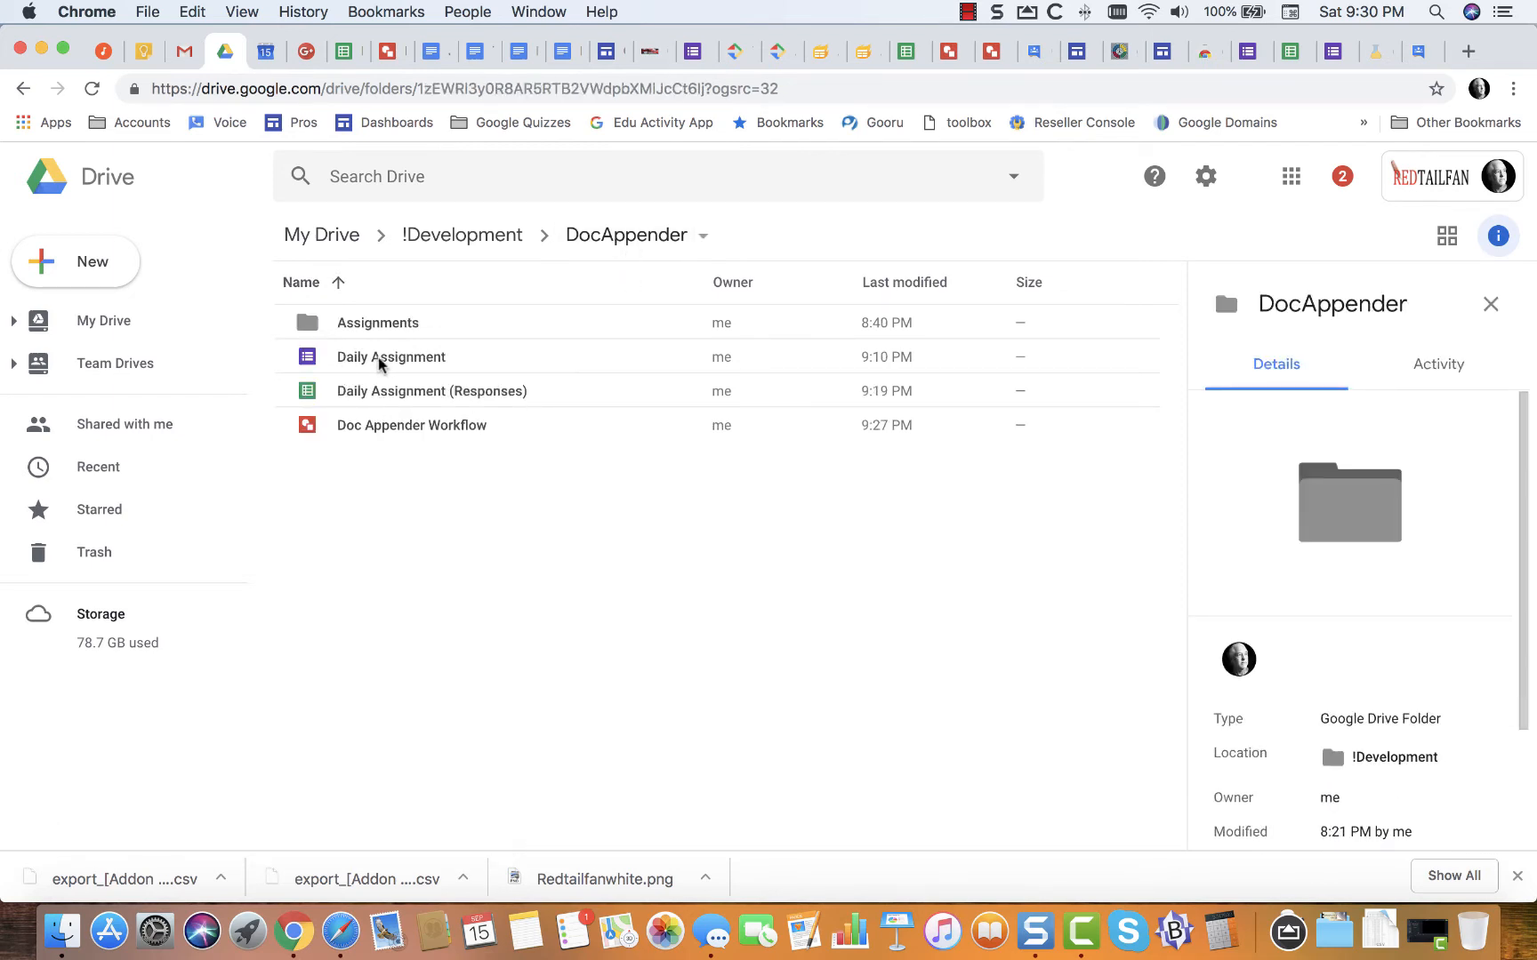
click(1245, 54)
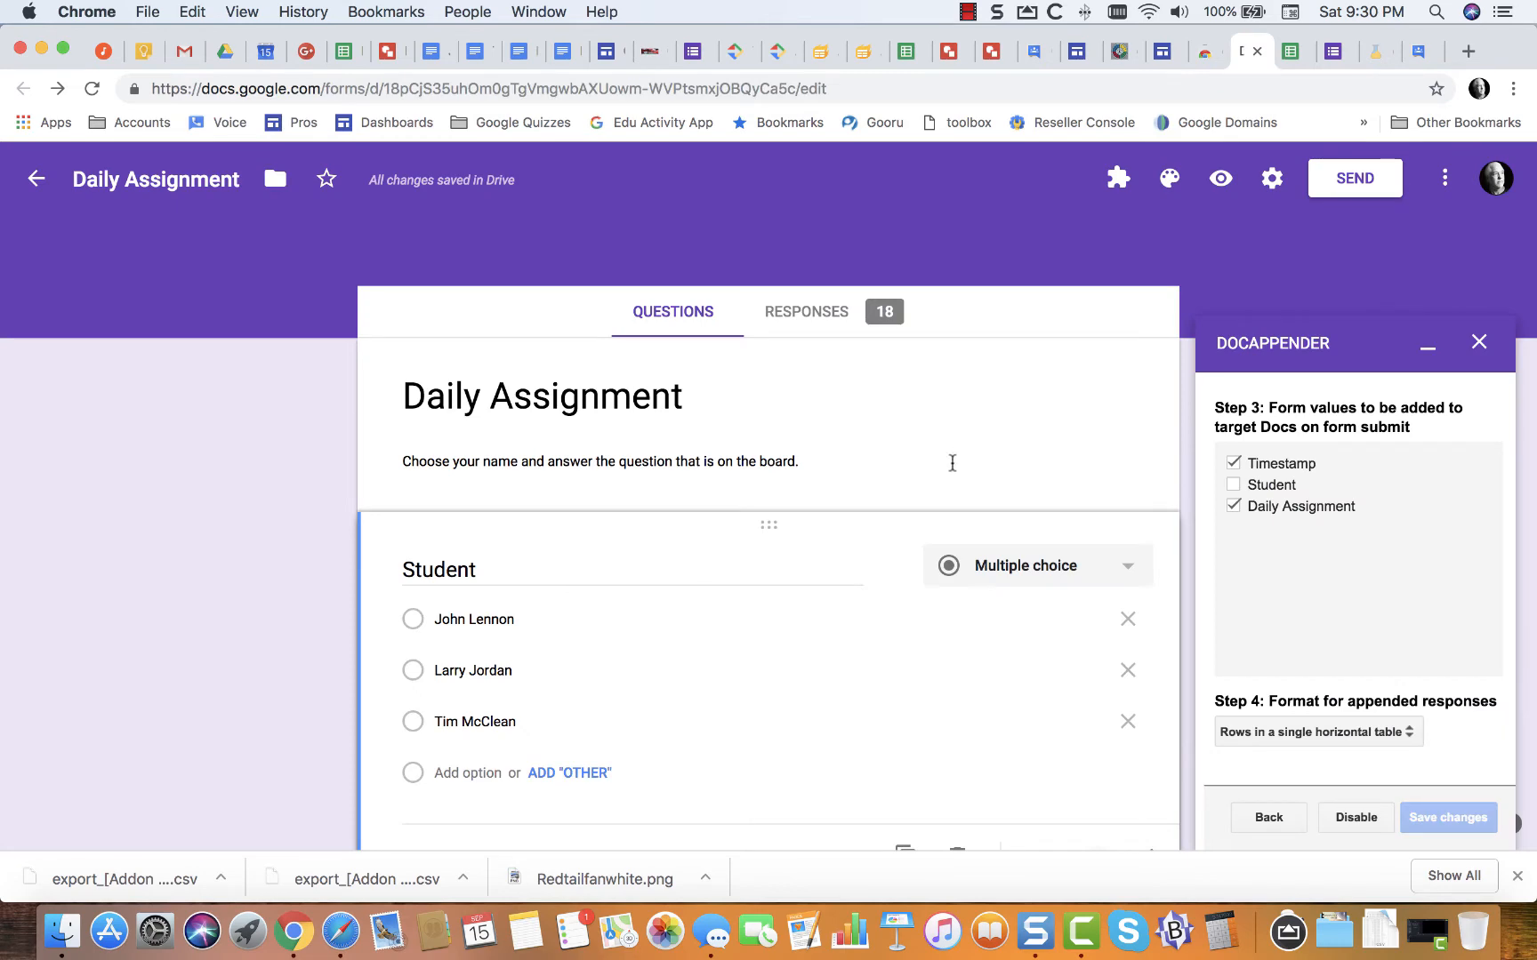
scroll(951, 462, down, 3)
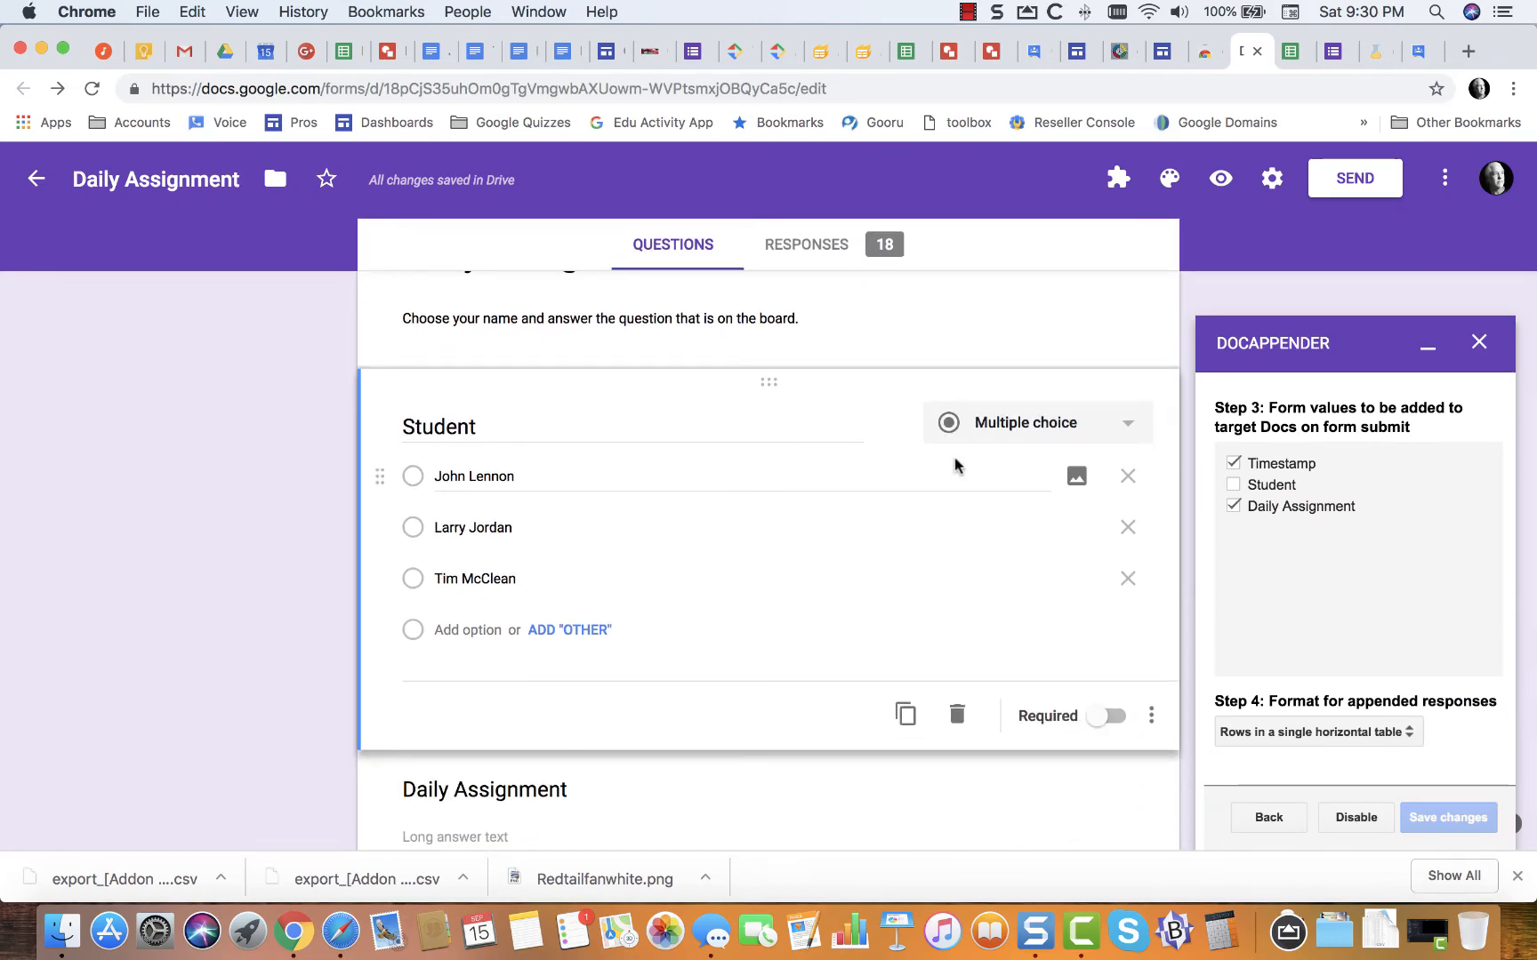
scroll(955, 464, up, 3)
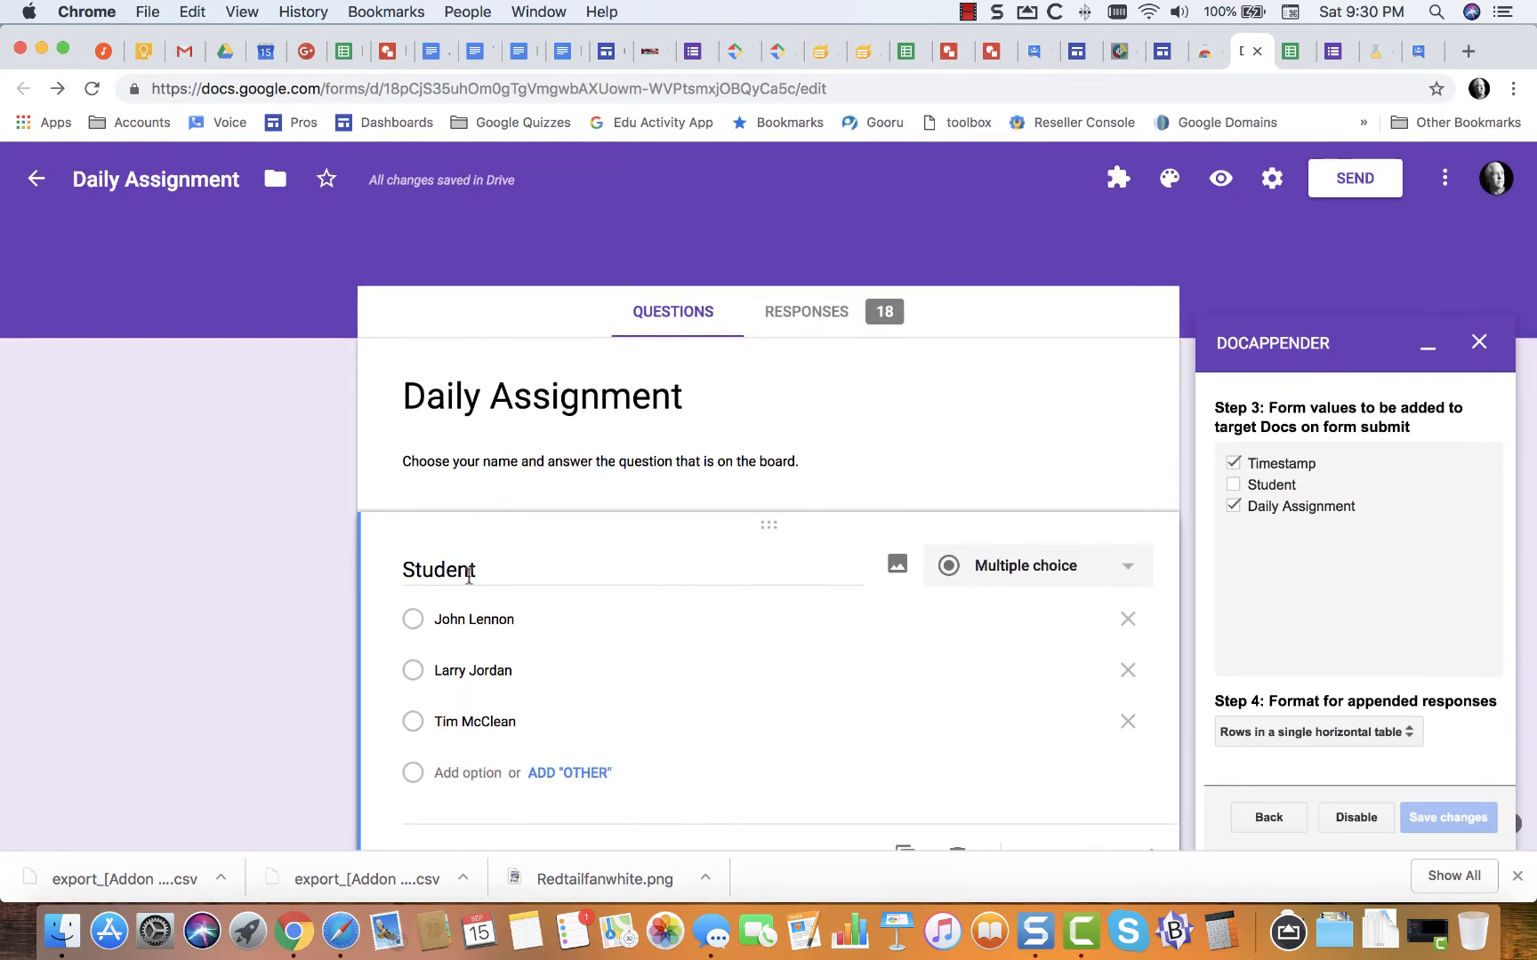
click(724, 587)
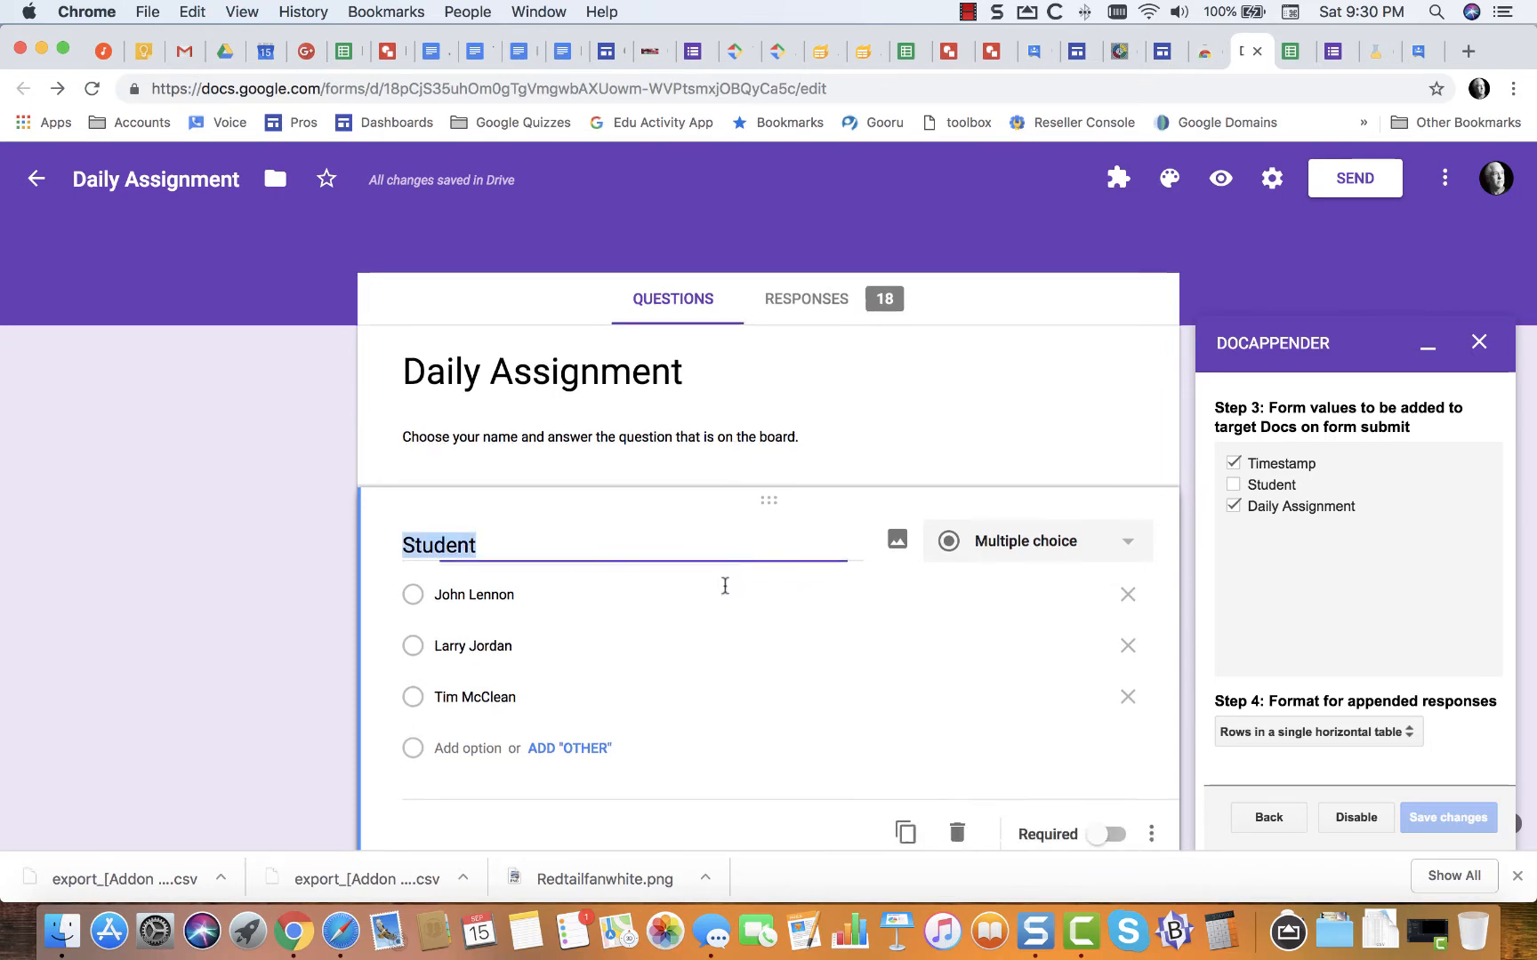
scroll(724, 590, down, 5)
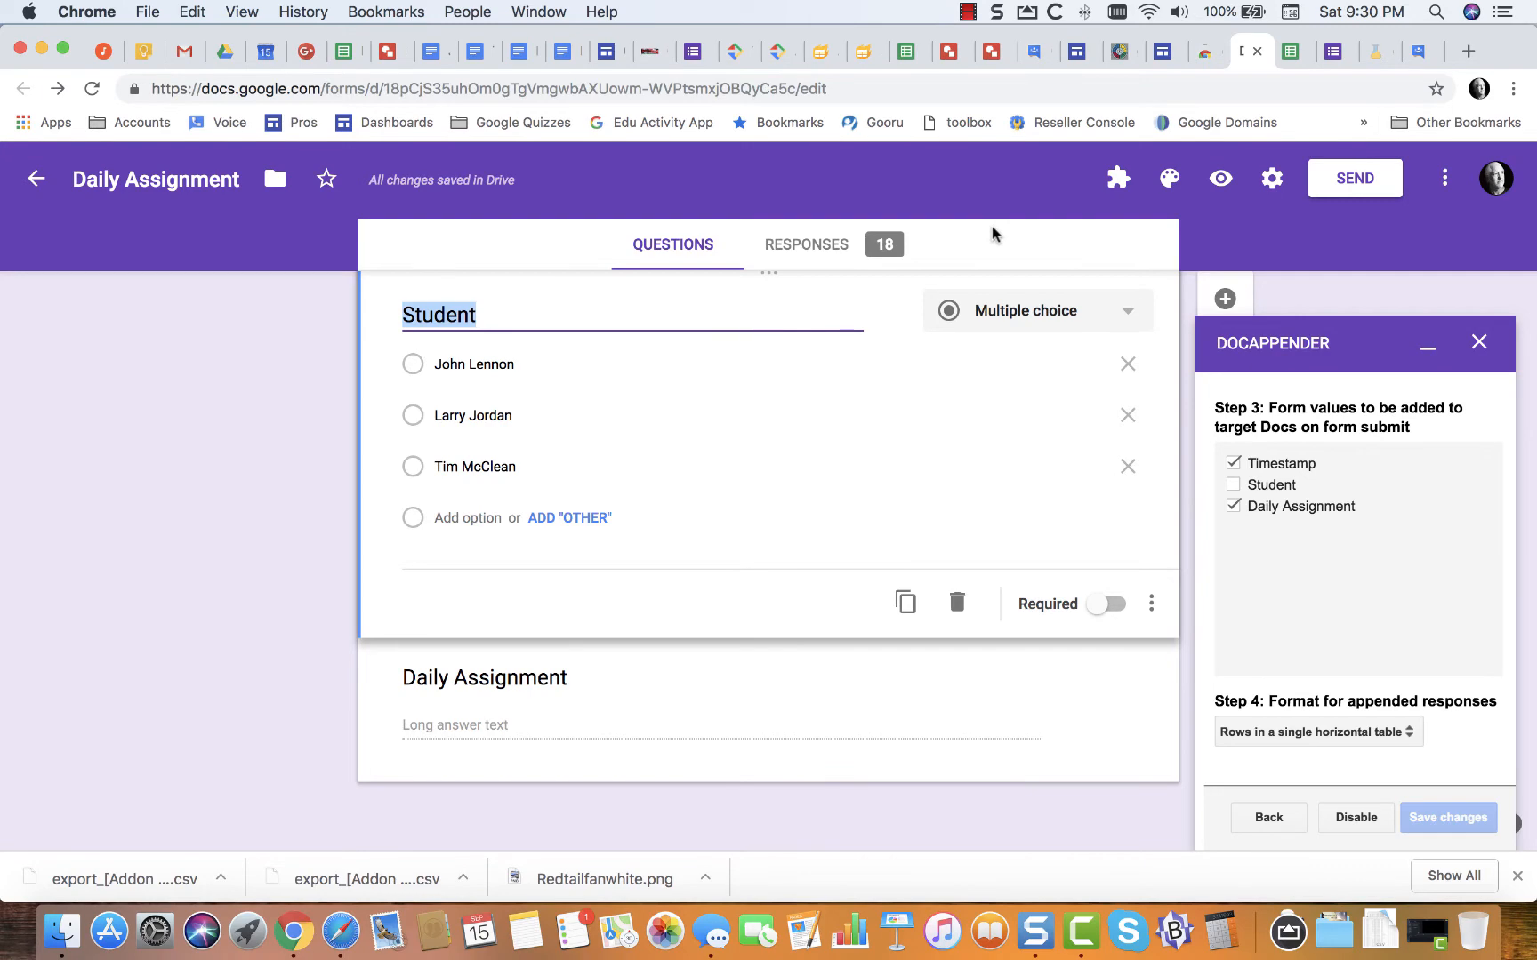
scroll(993, 233, up, 3)
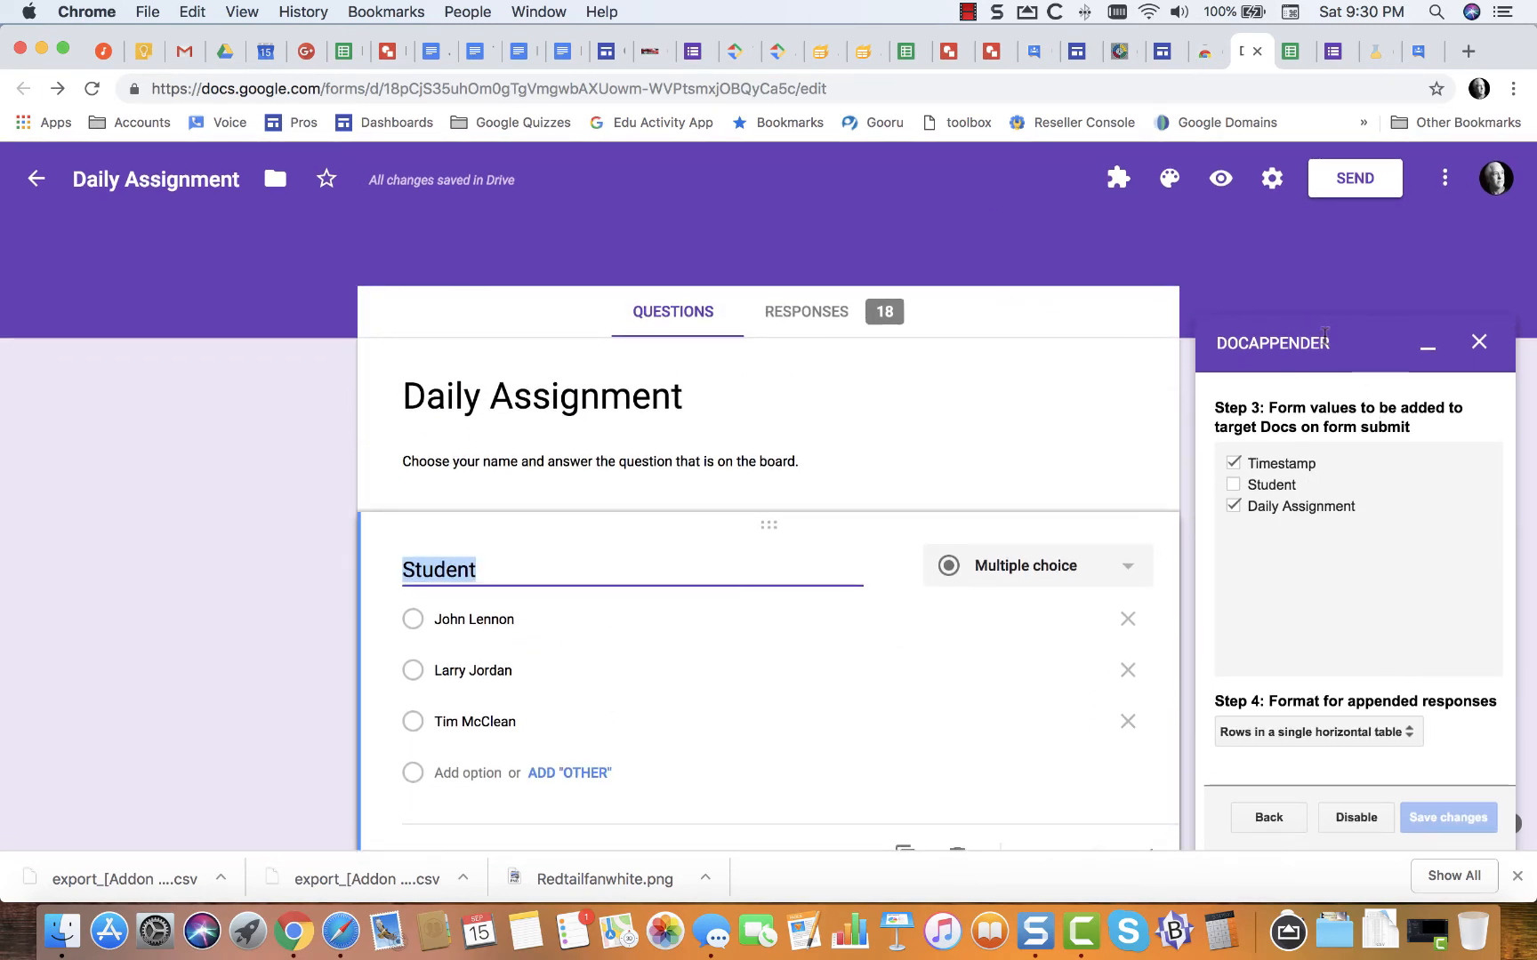
Go back through the DocAppender setup to review the target Doc folder and the Student doc-picker question.
click(1263, 817)
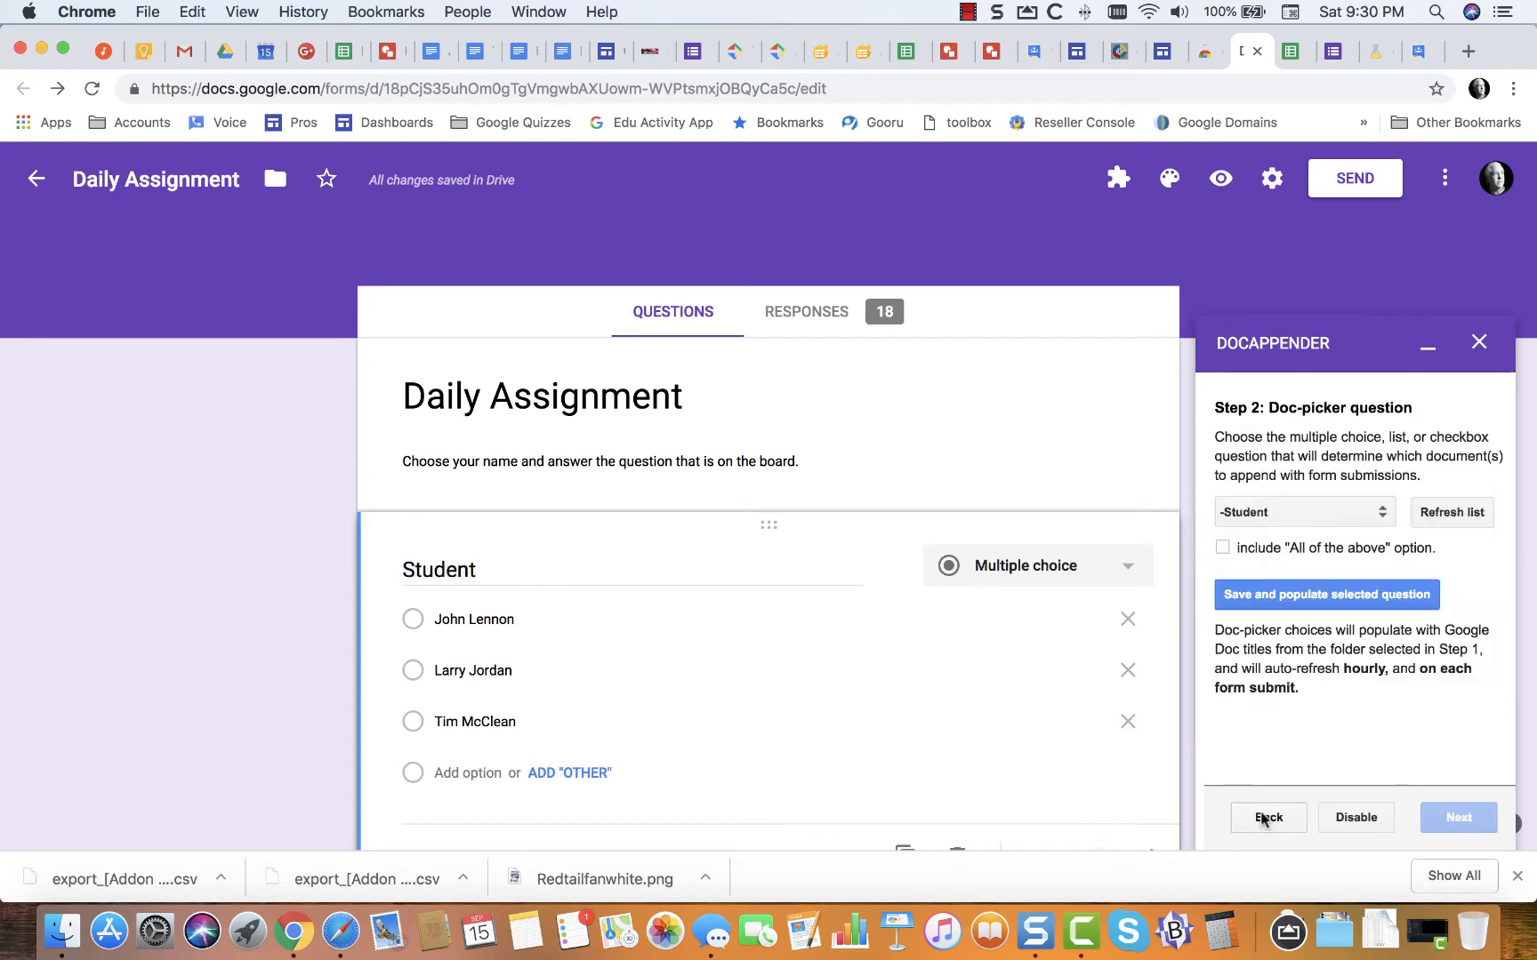
click(1264, 817)
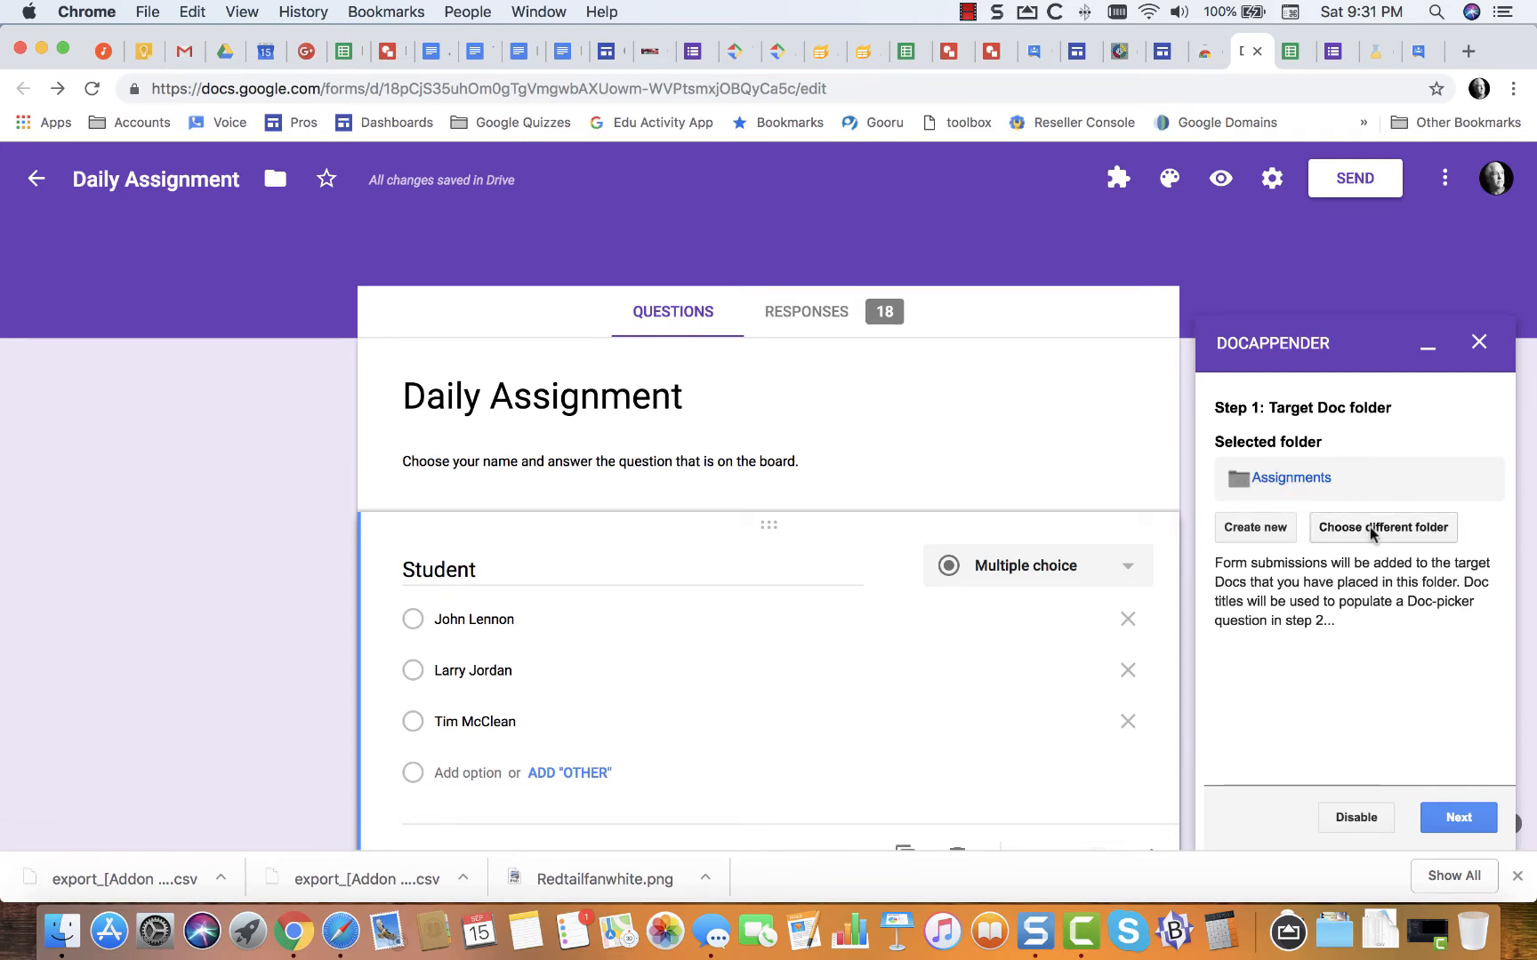
click(1459, 829)
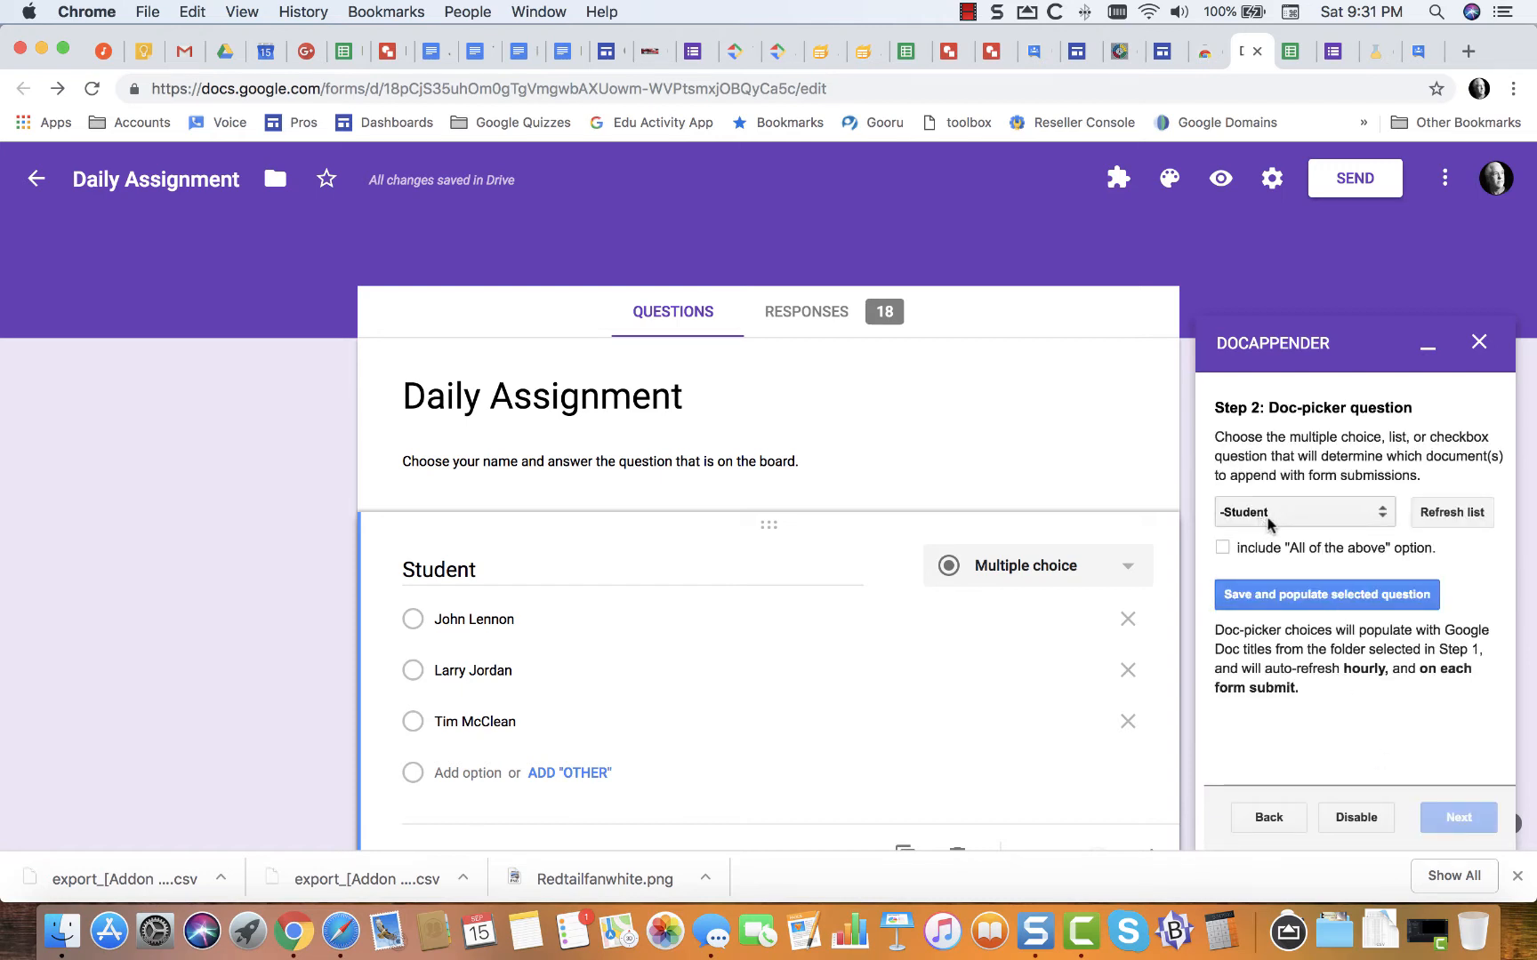
click(1301, 514)
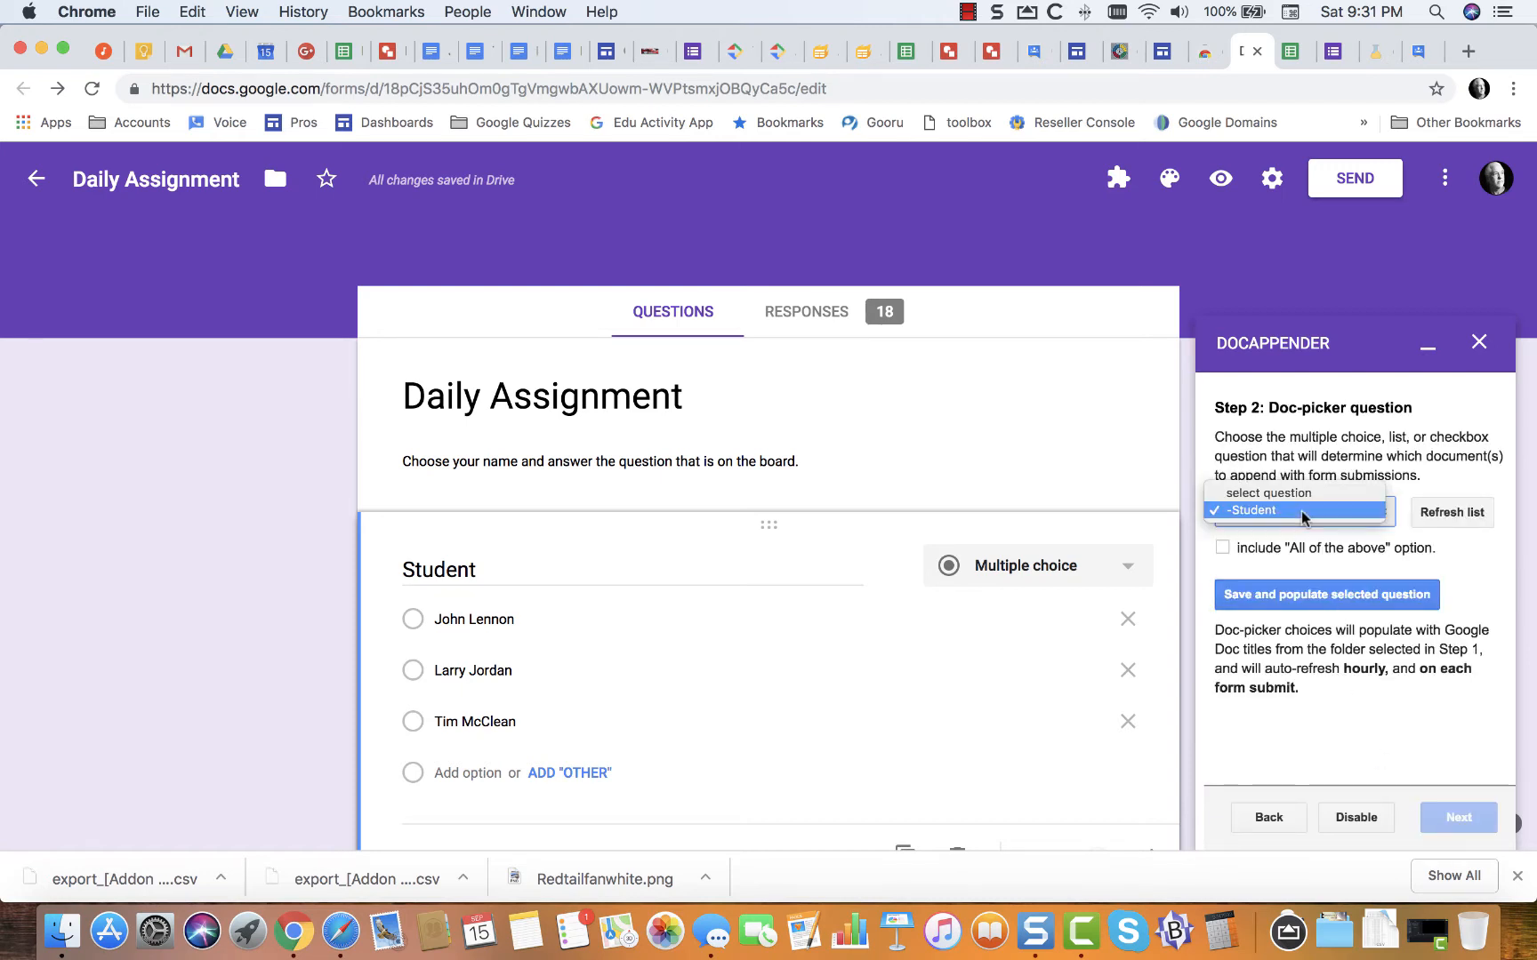
click(1074, 492)
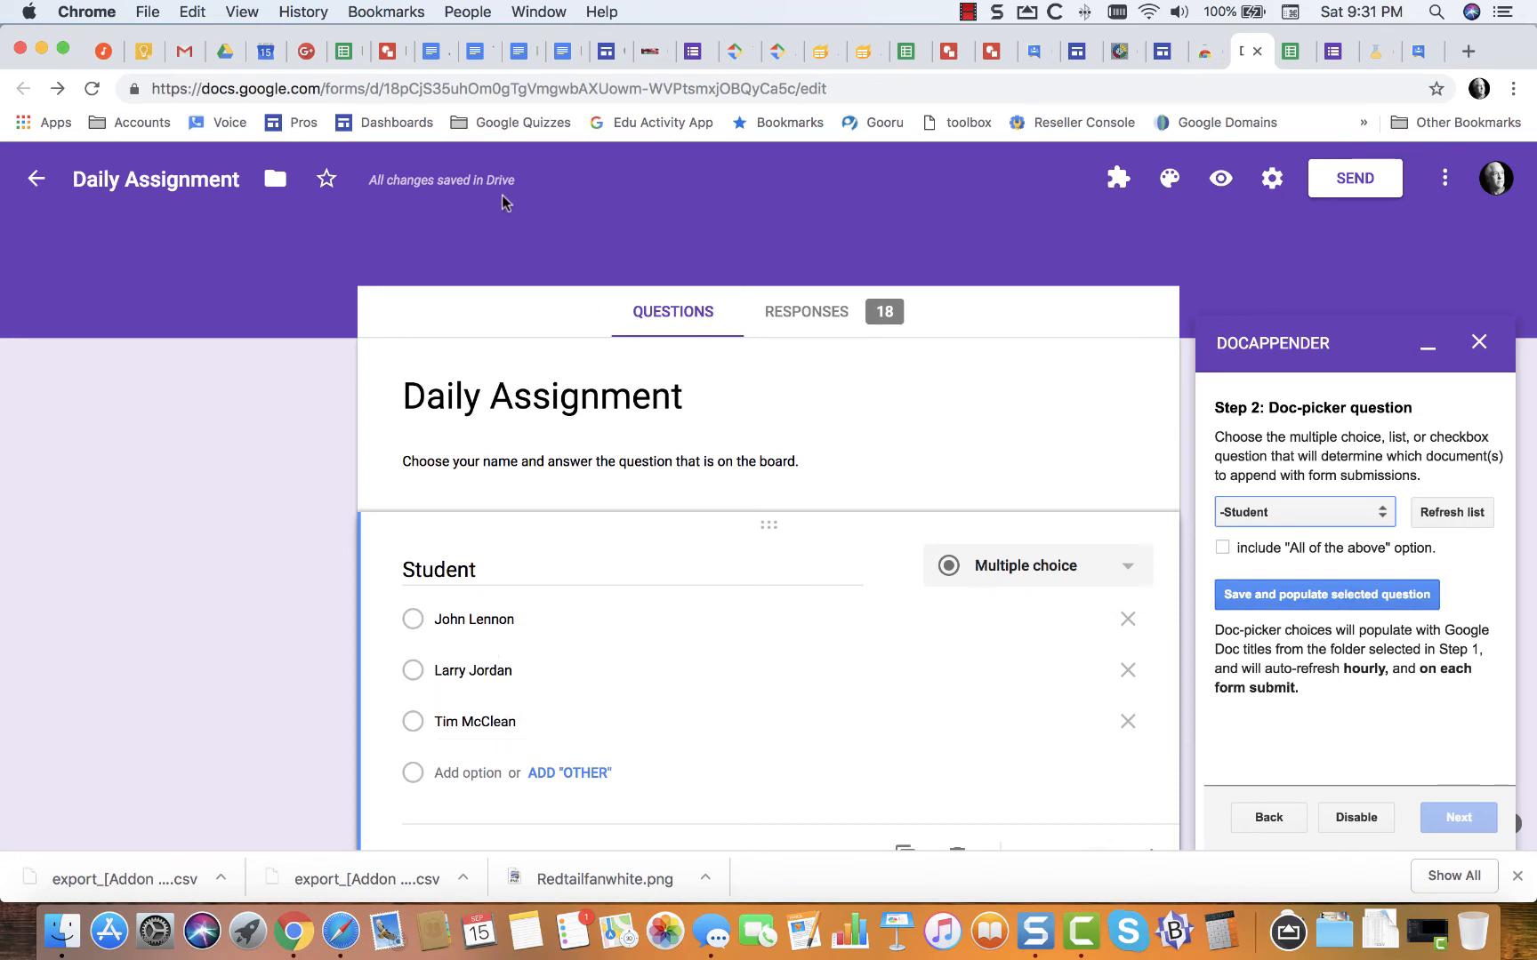
Compare the documents in Drive's Assignments folder with the form's Student choices, and examine the Daily Assignment paragraph question.
click(225, 51)
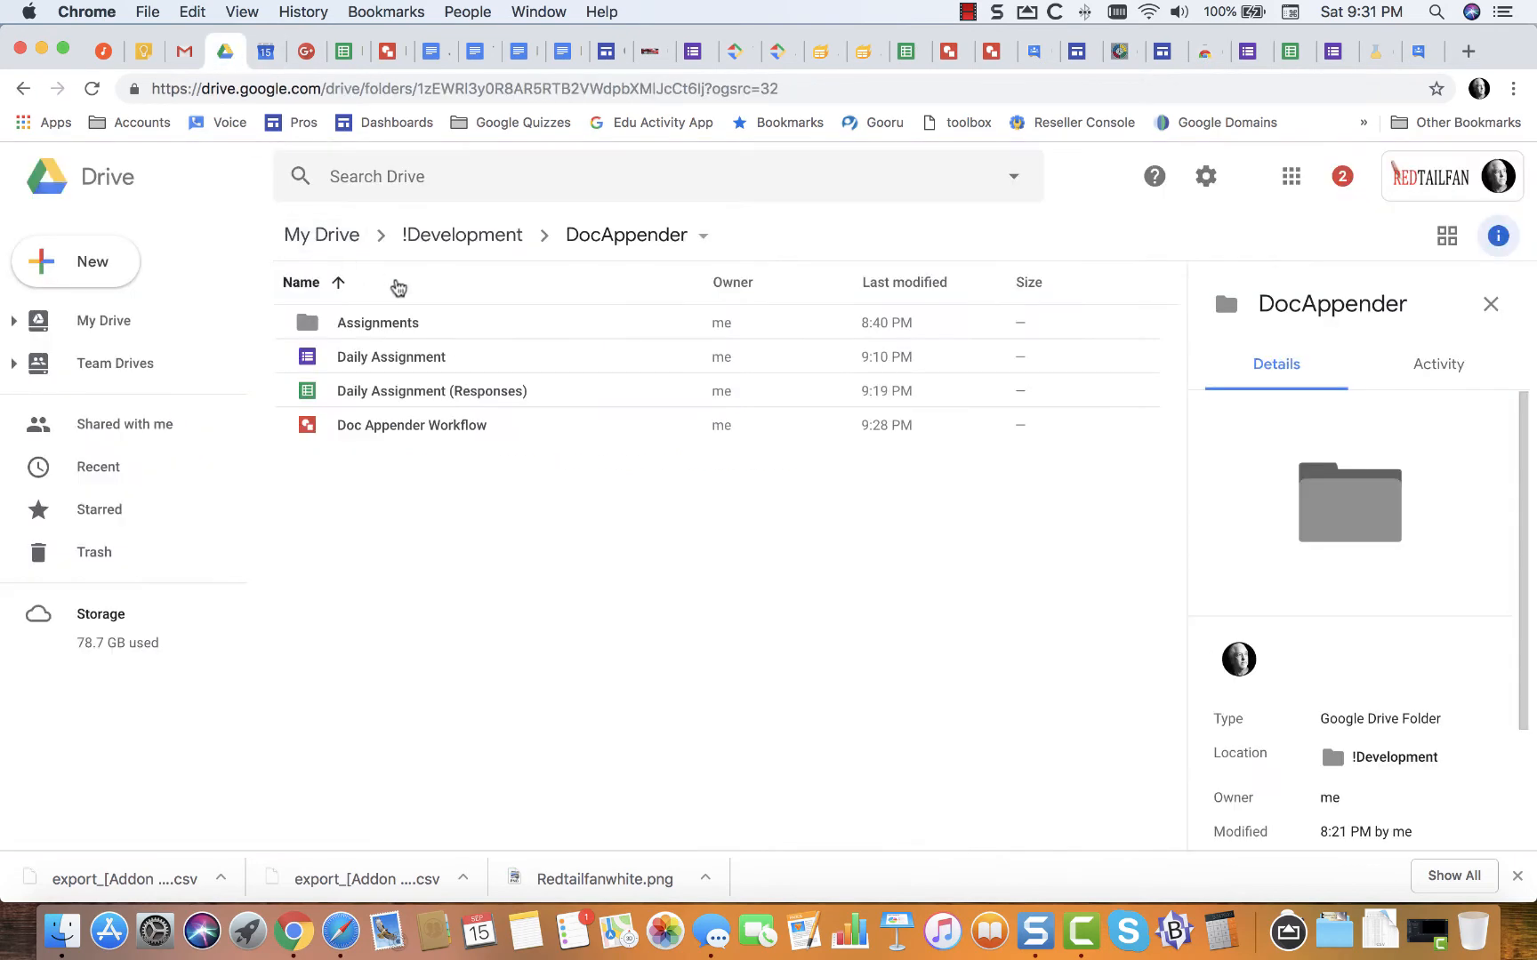
double_click(374, 324)
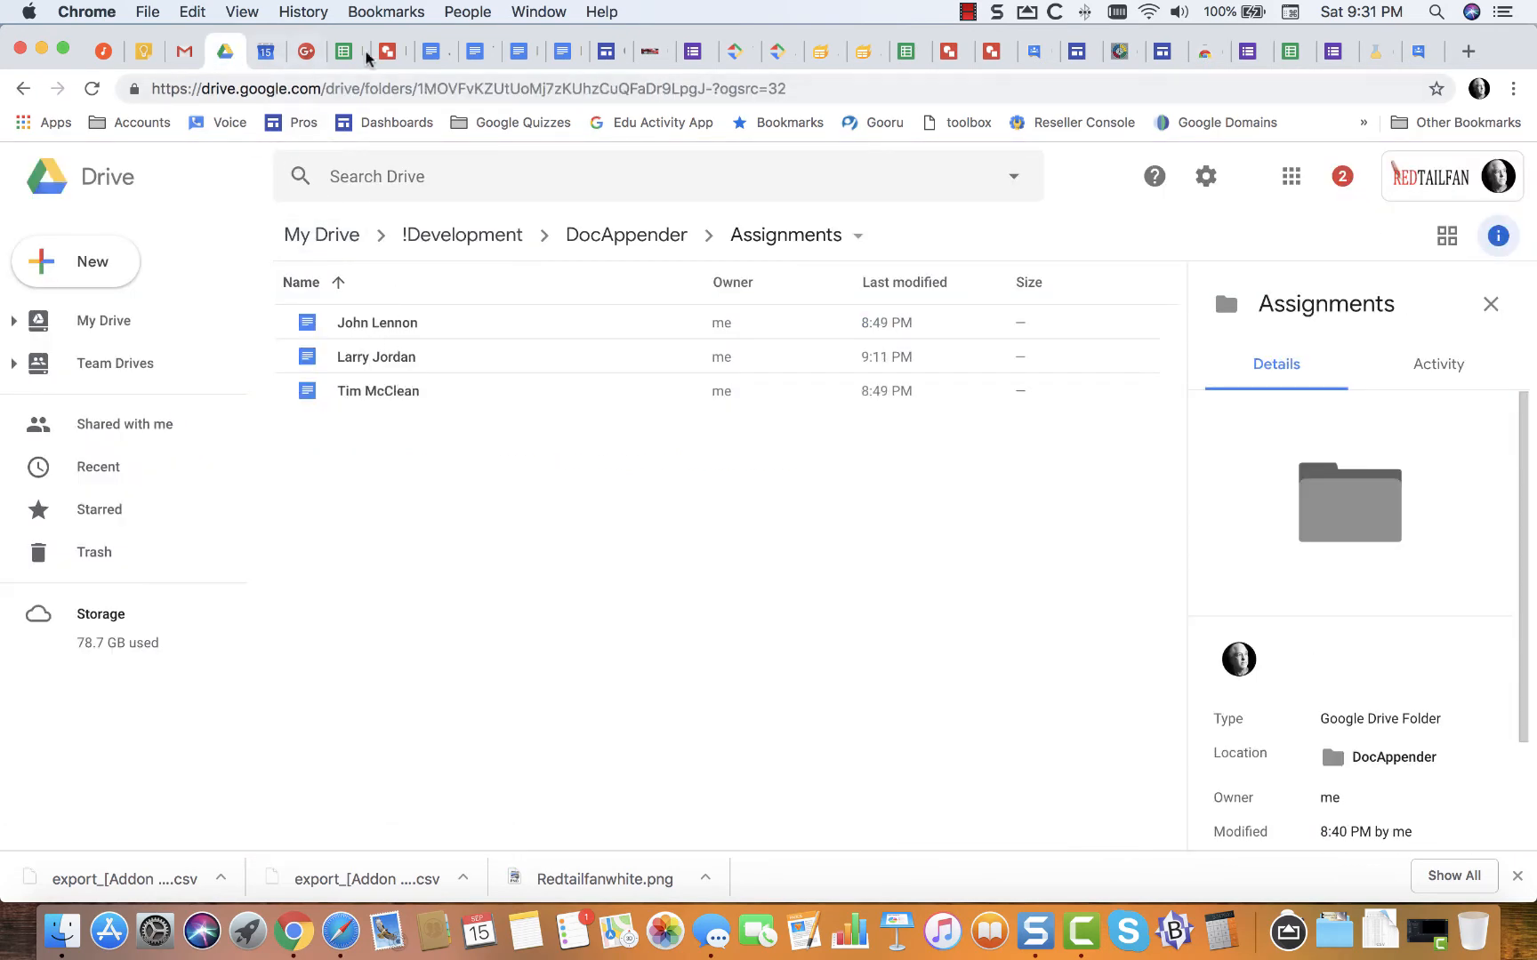
click(1247, 50)
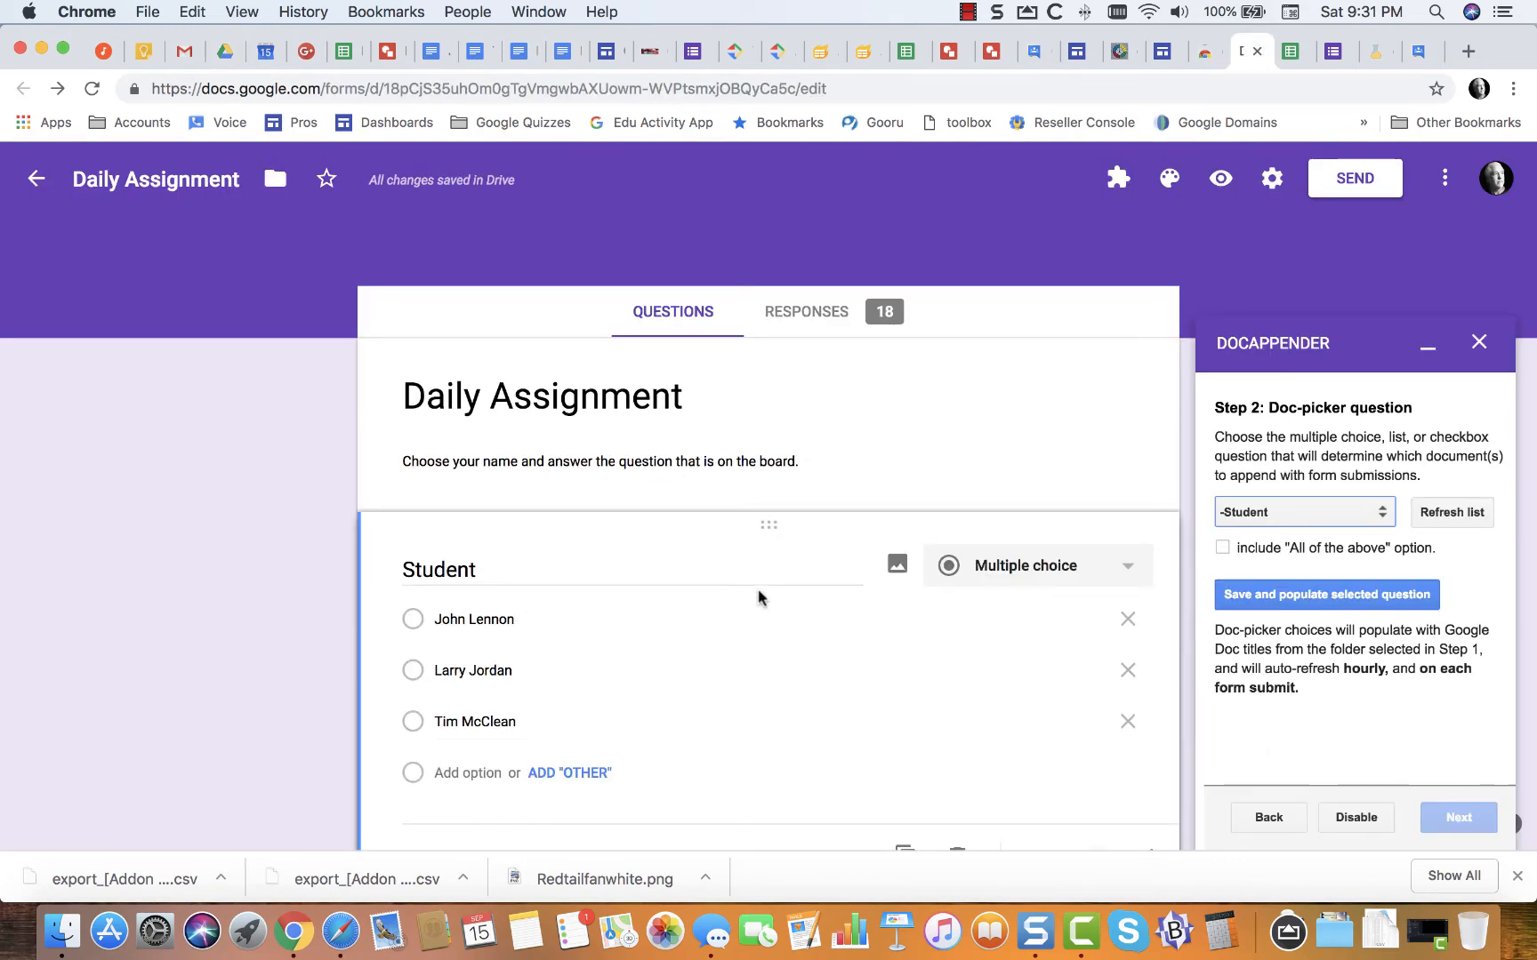
scroll(769, 609, down, 5)
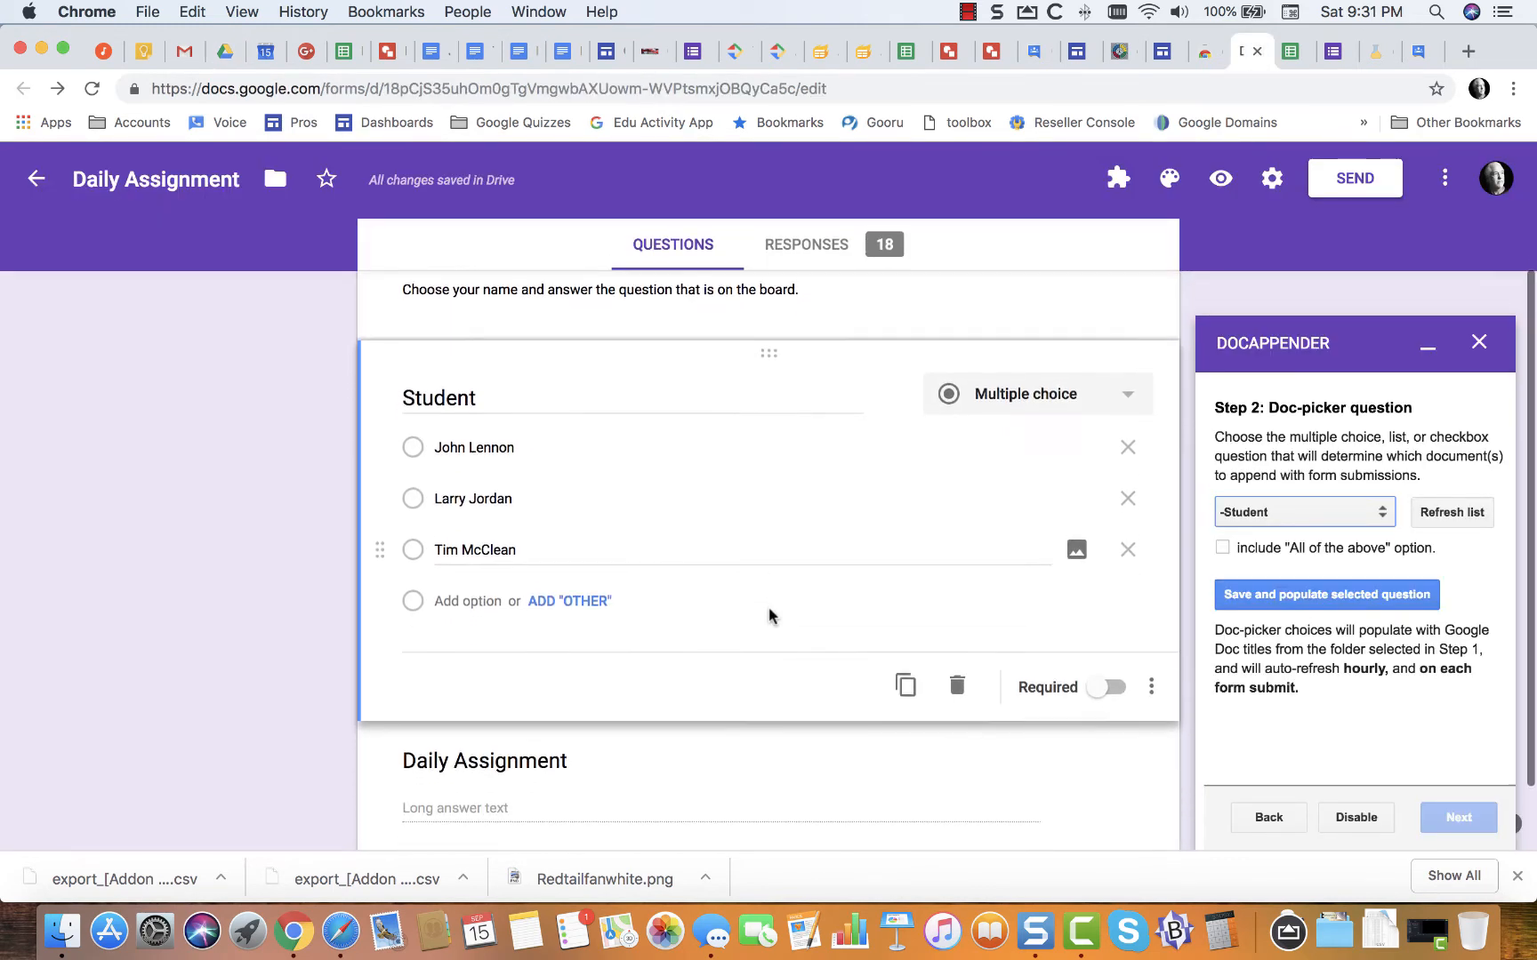
scroll(733, 614, down, 1)
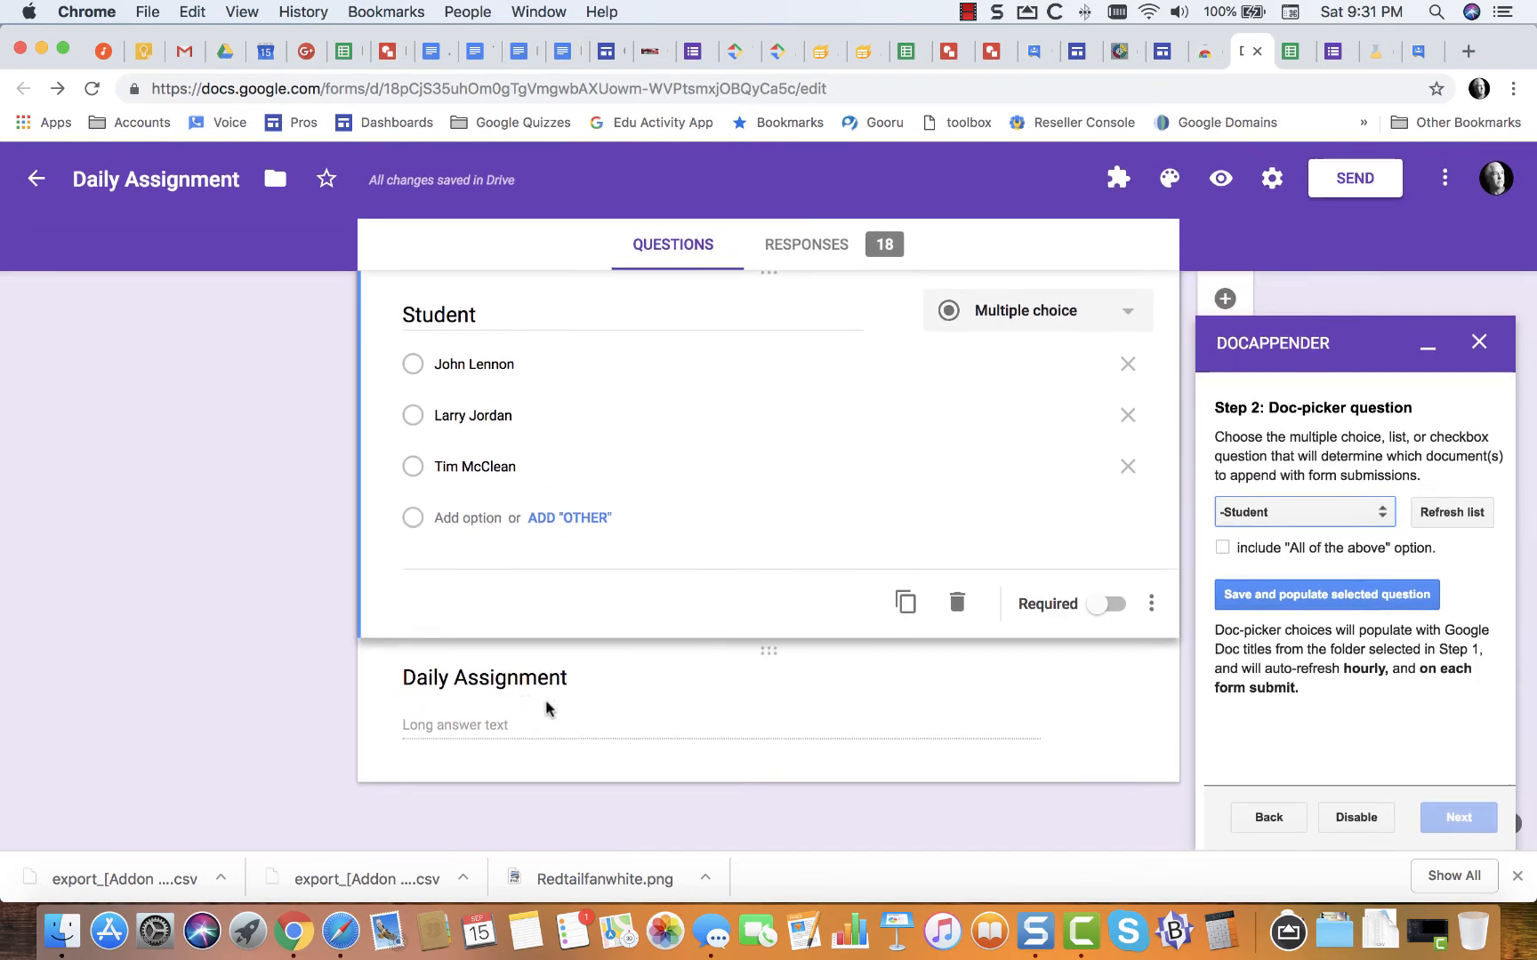
click(566, 728)
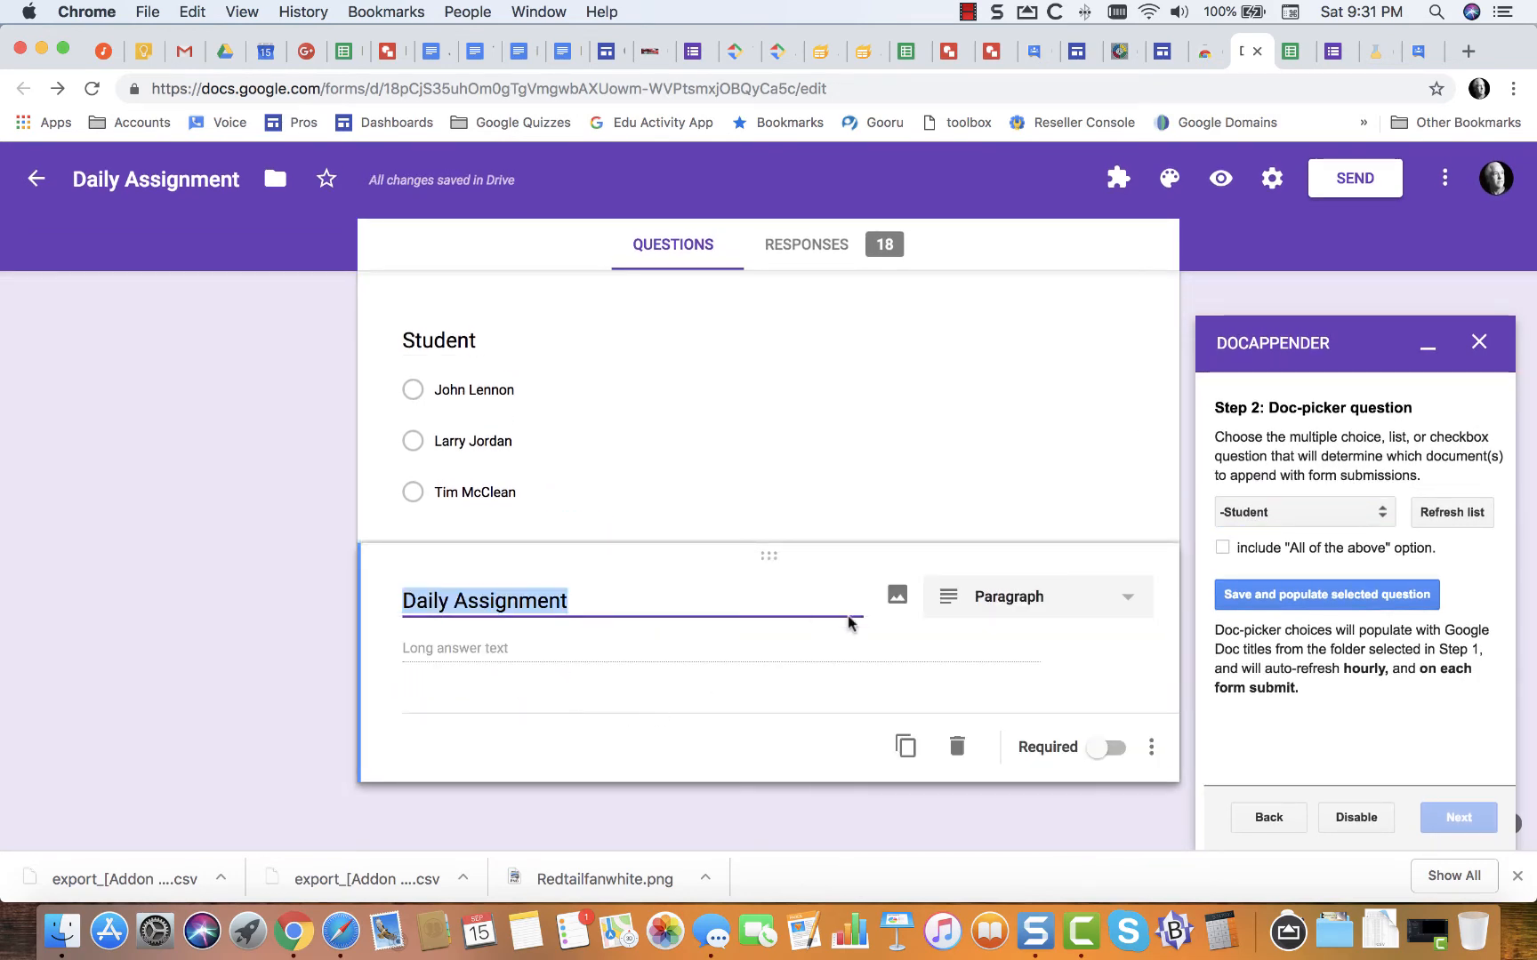
click(1389, 693)
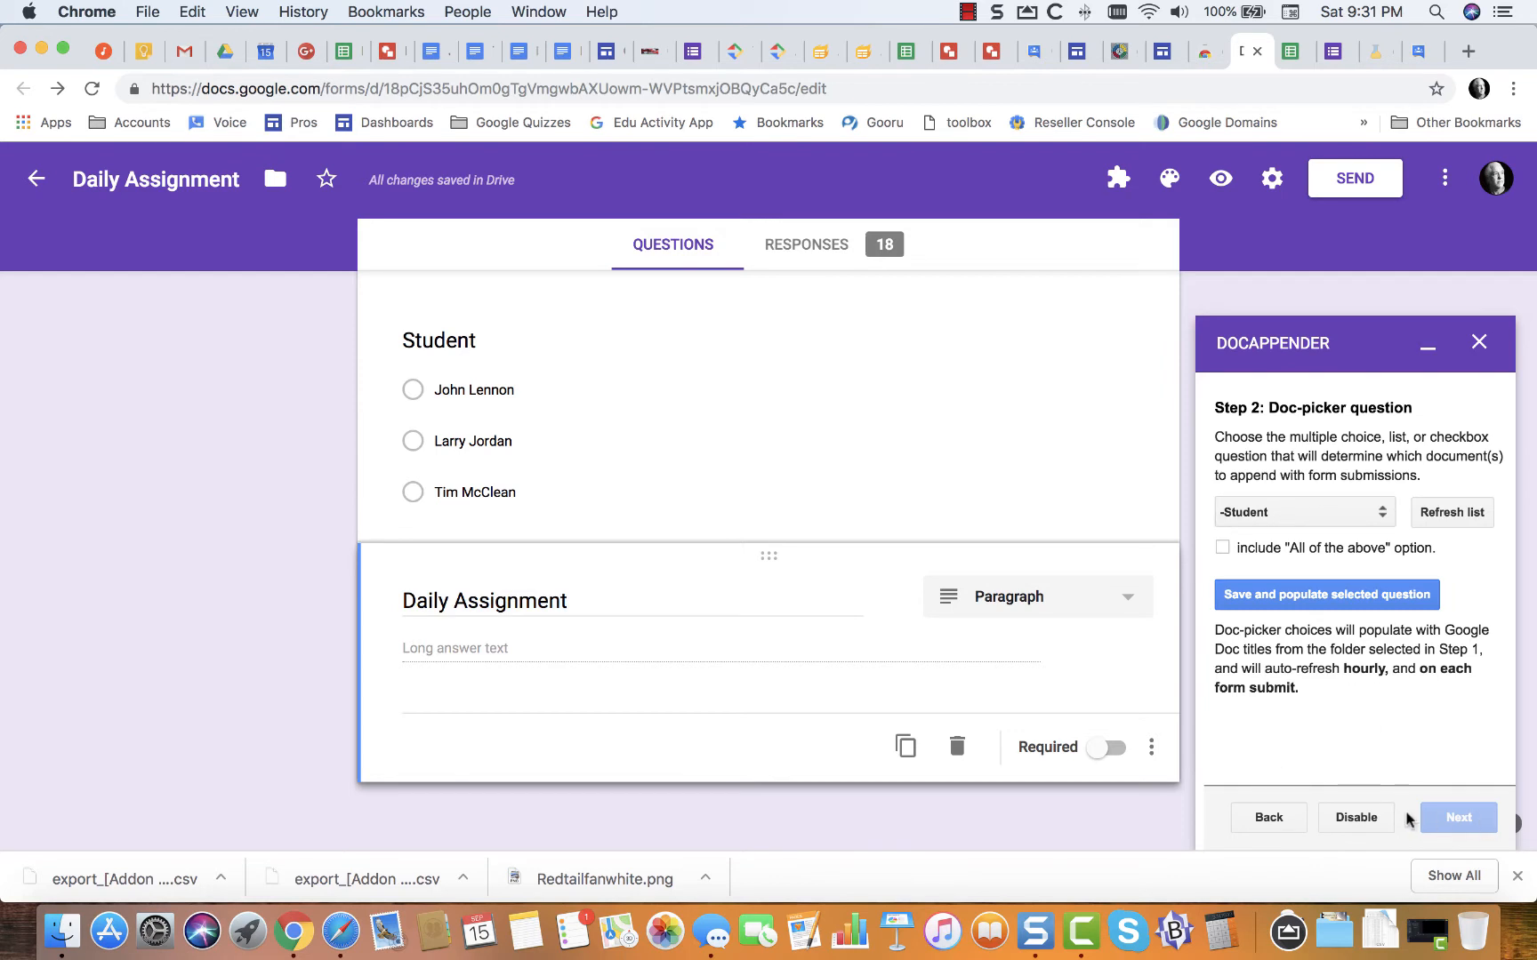
Save and populate the Student doc-picker question, and save the DocAppender settings with responses formatted as rows in a single horizontal table.
click(1328, 605)
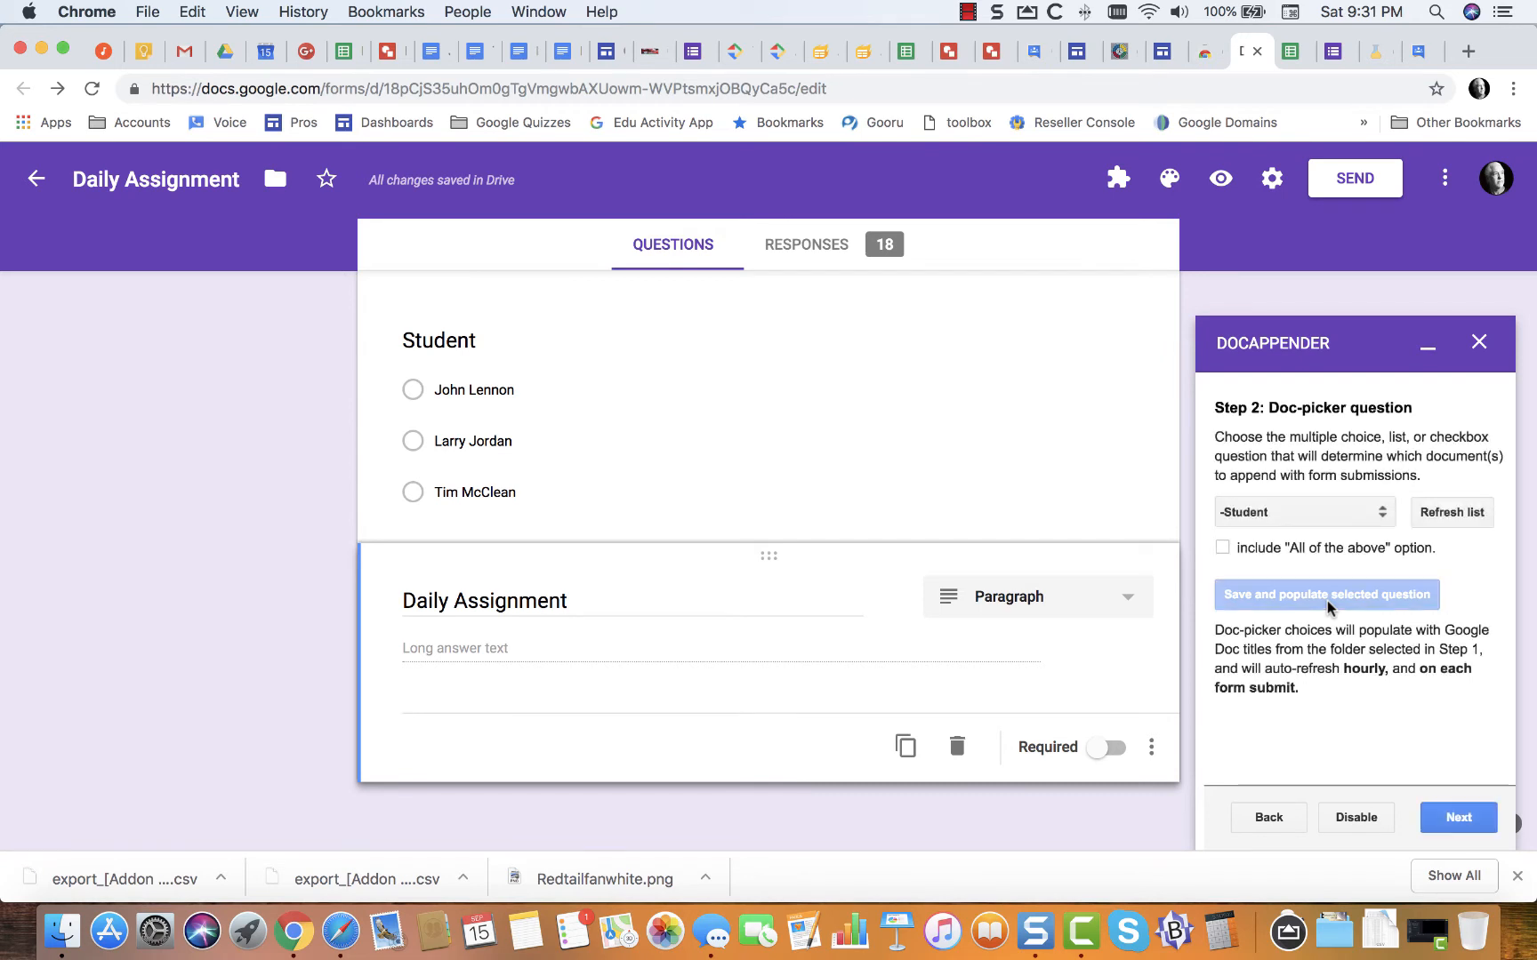
click(1455, 811)
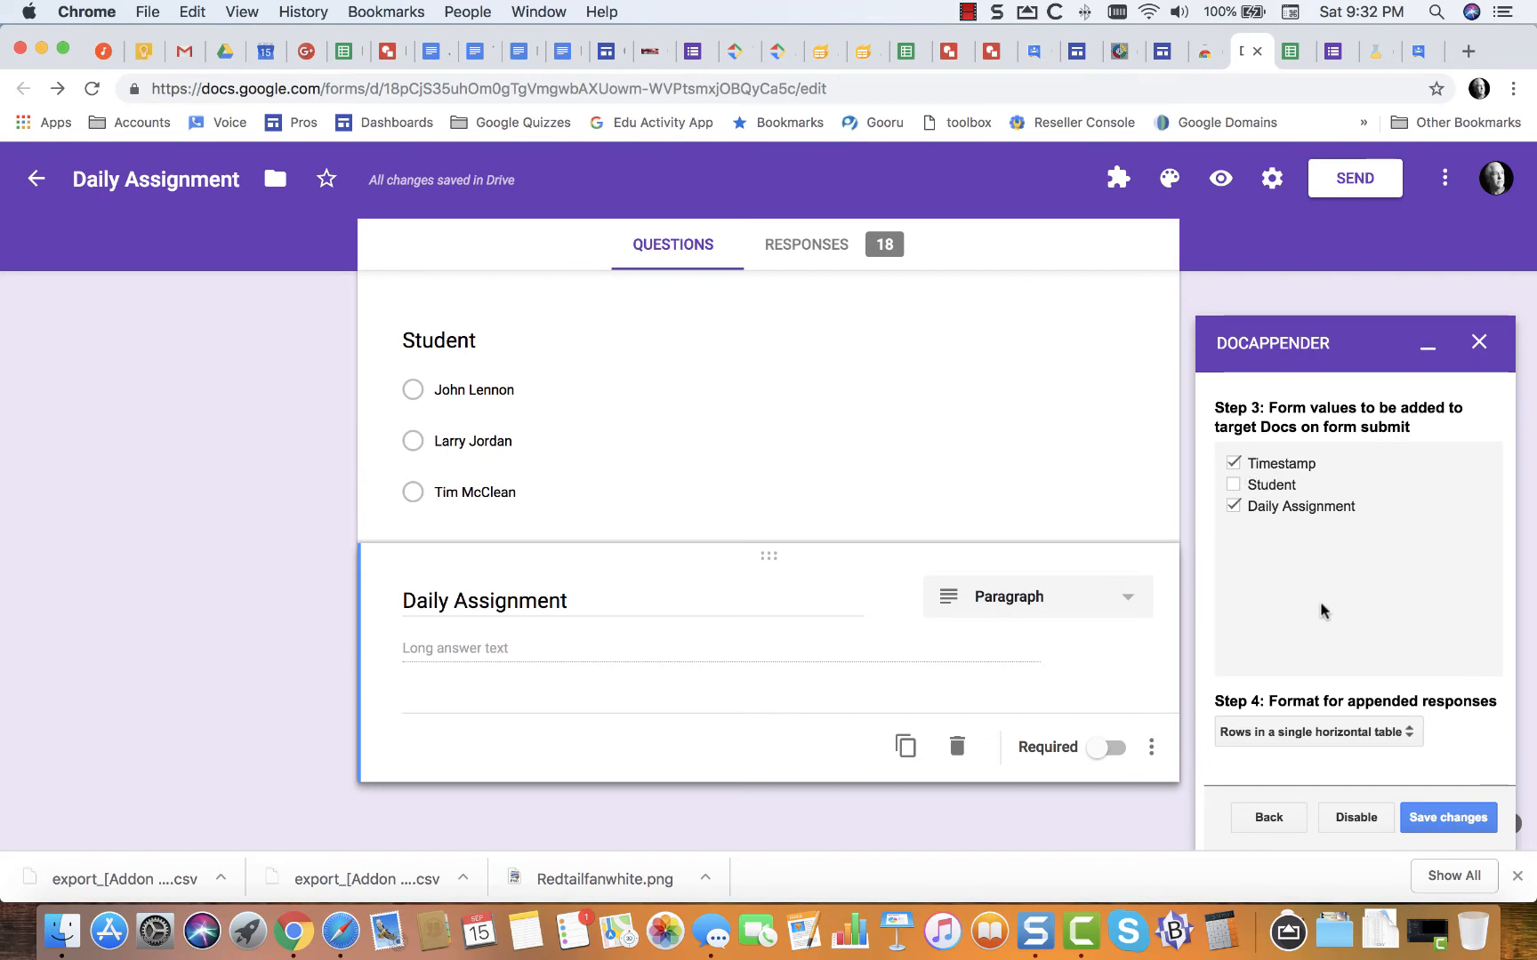
click(1297, 738)
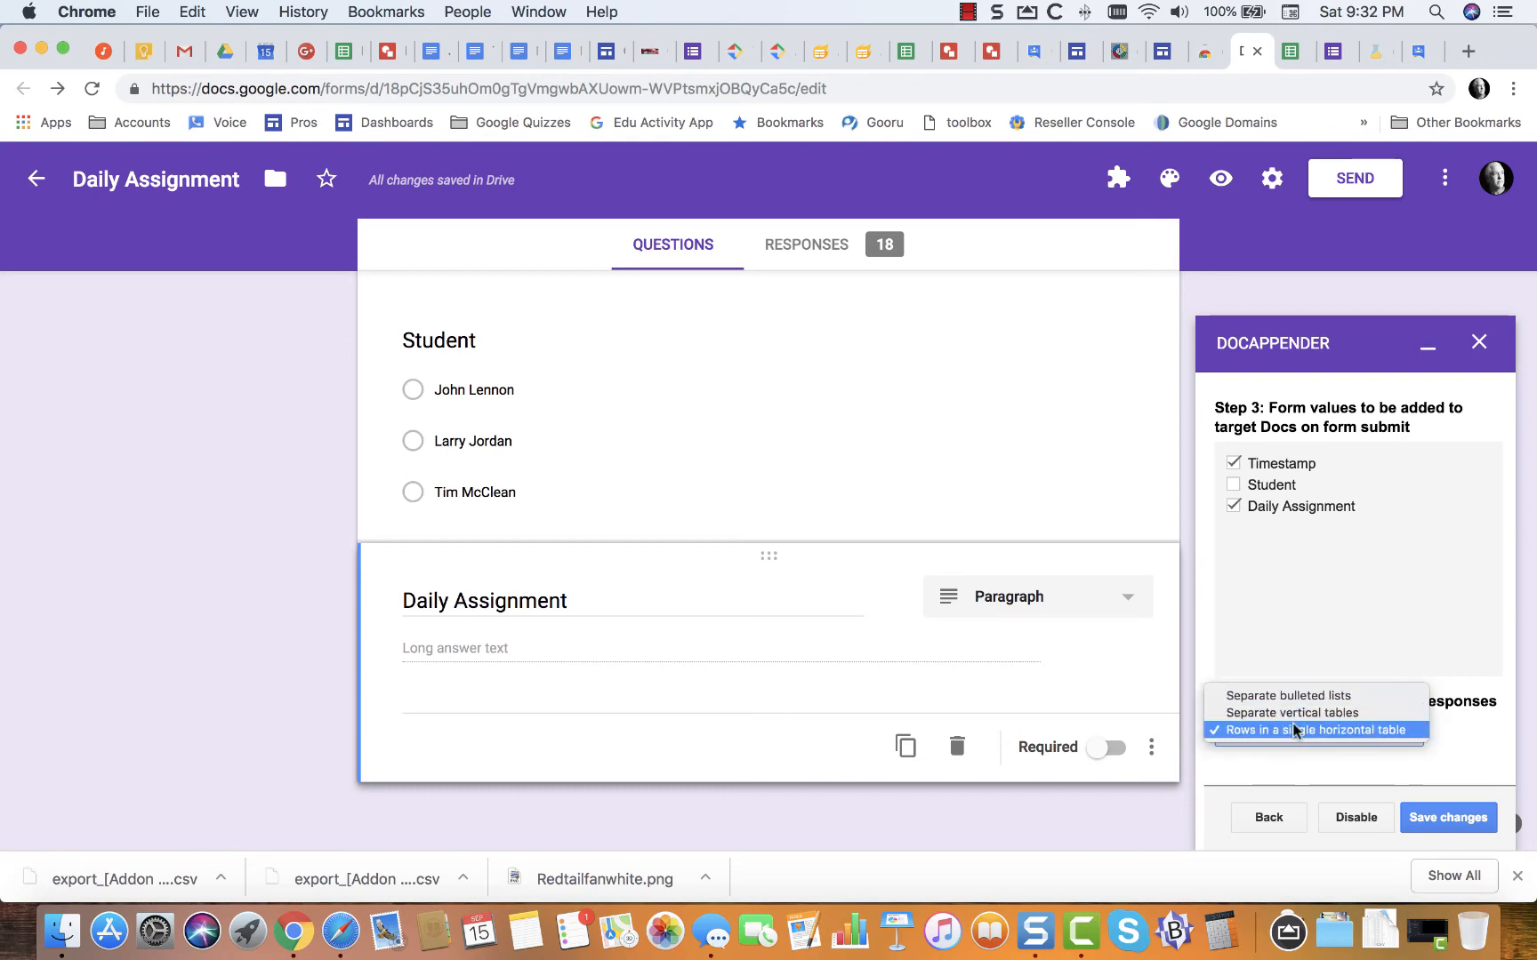
click(1383, 659)
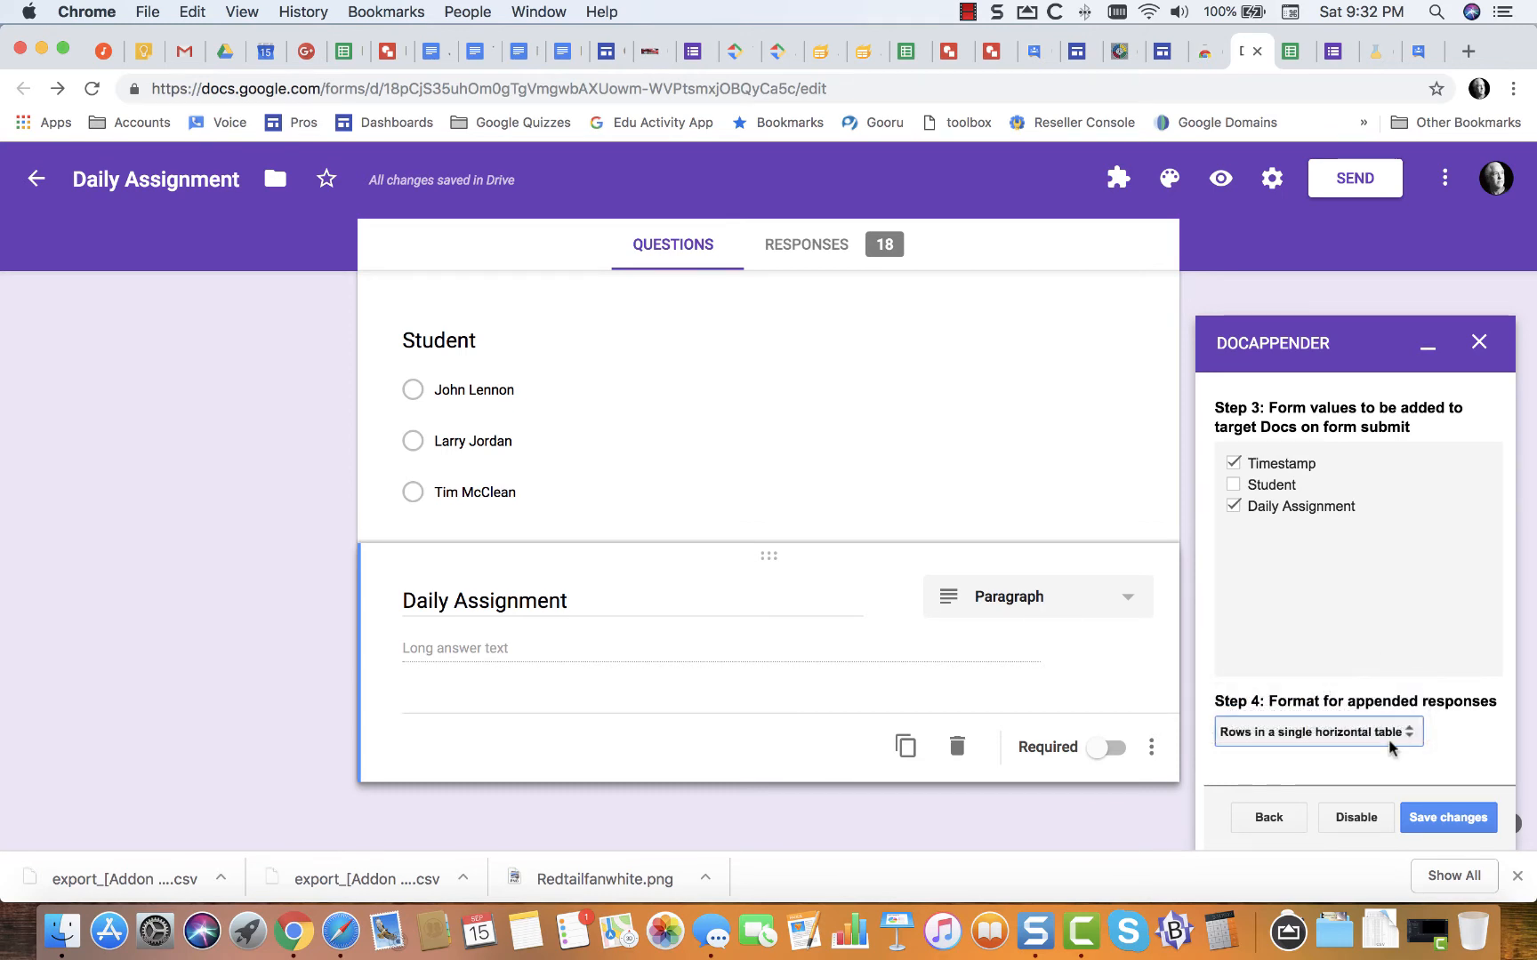
click(1447, 817)
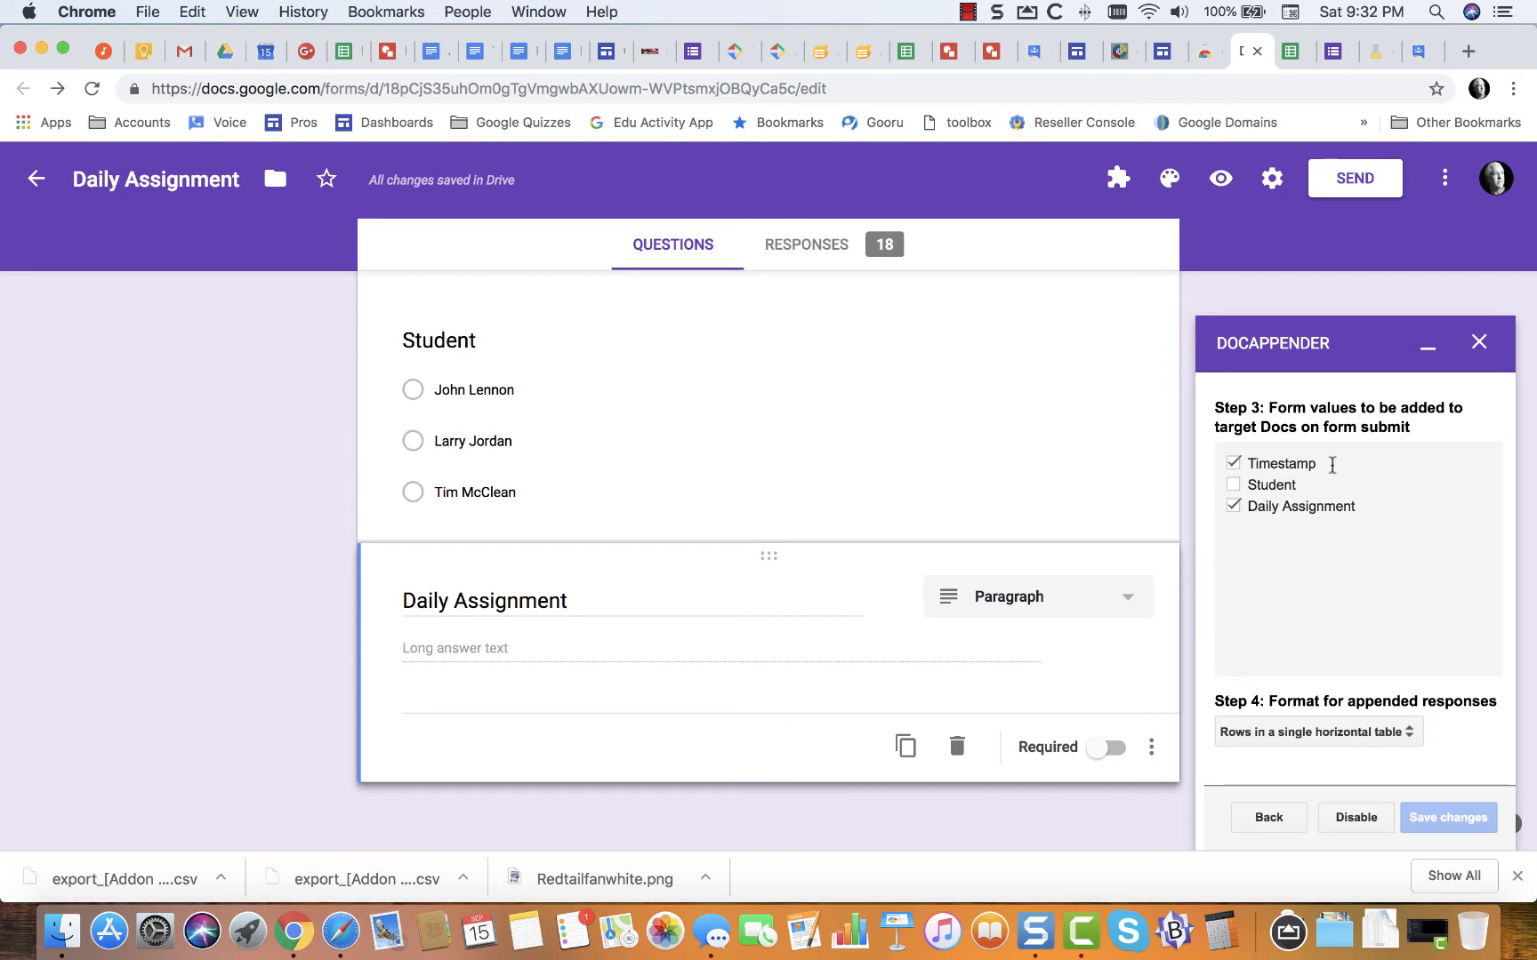
Reload the live Daily Assignment form and inspect the first student's document below the heading line.
click(1336, 56)
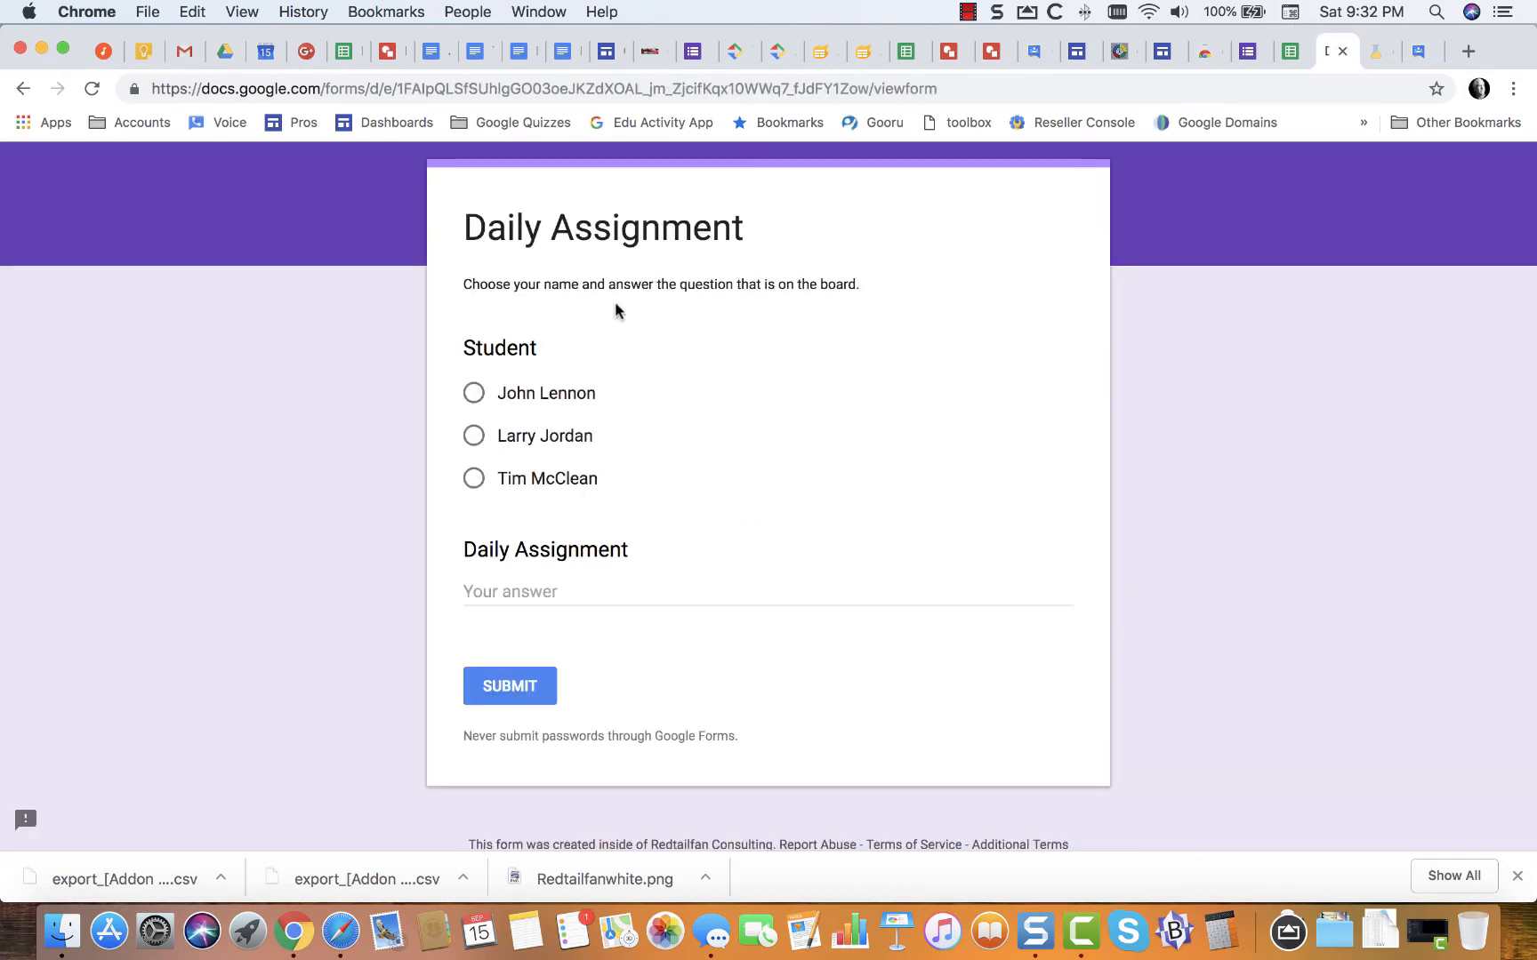
click(92, 90)
click(429, 50)
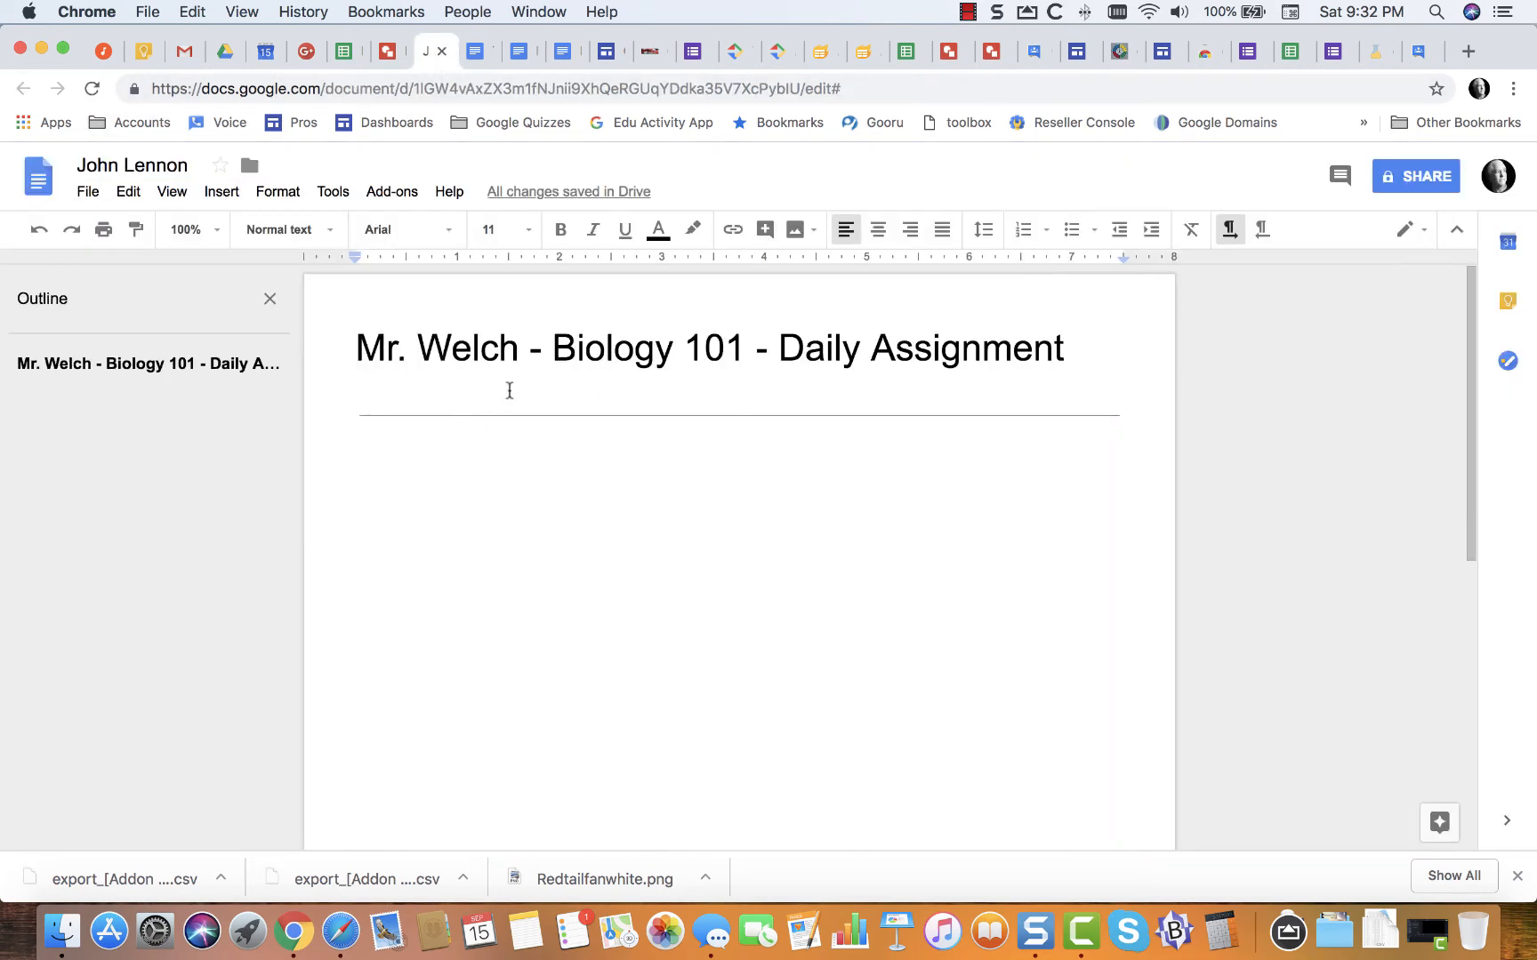
click(382, 465)
In the live Daily Assignment form, choose the first student, answer "I think it is great." and submit the response.
click(1334, 51)
click(475, 394)
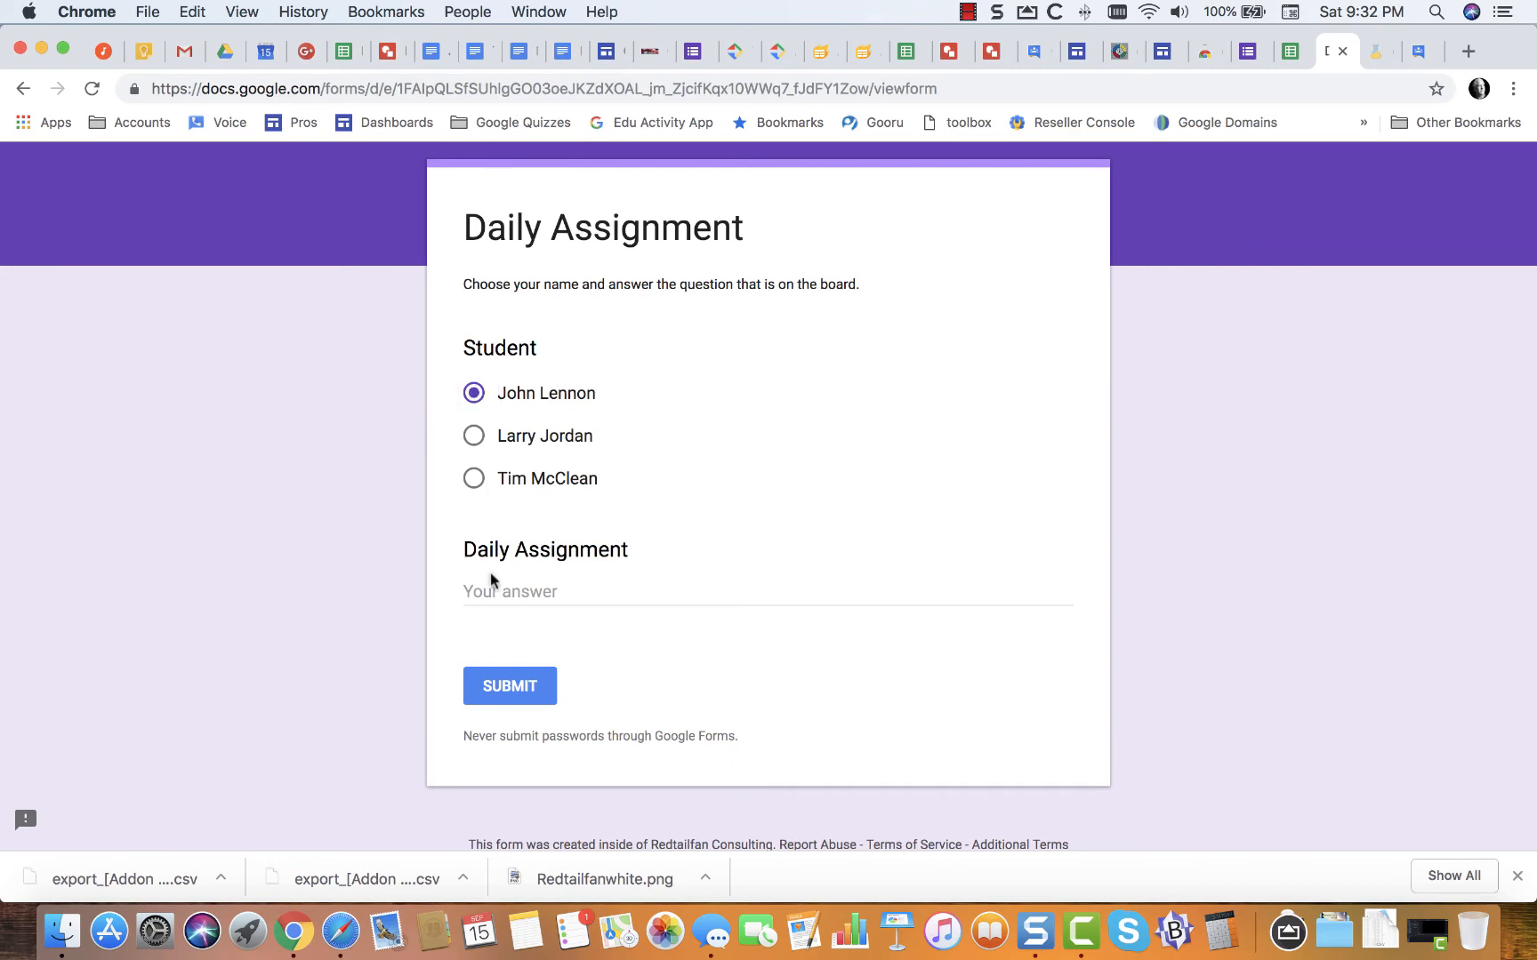
click(486, 600)
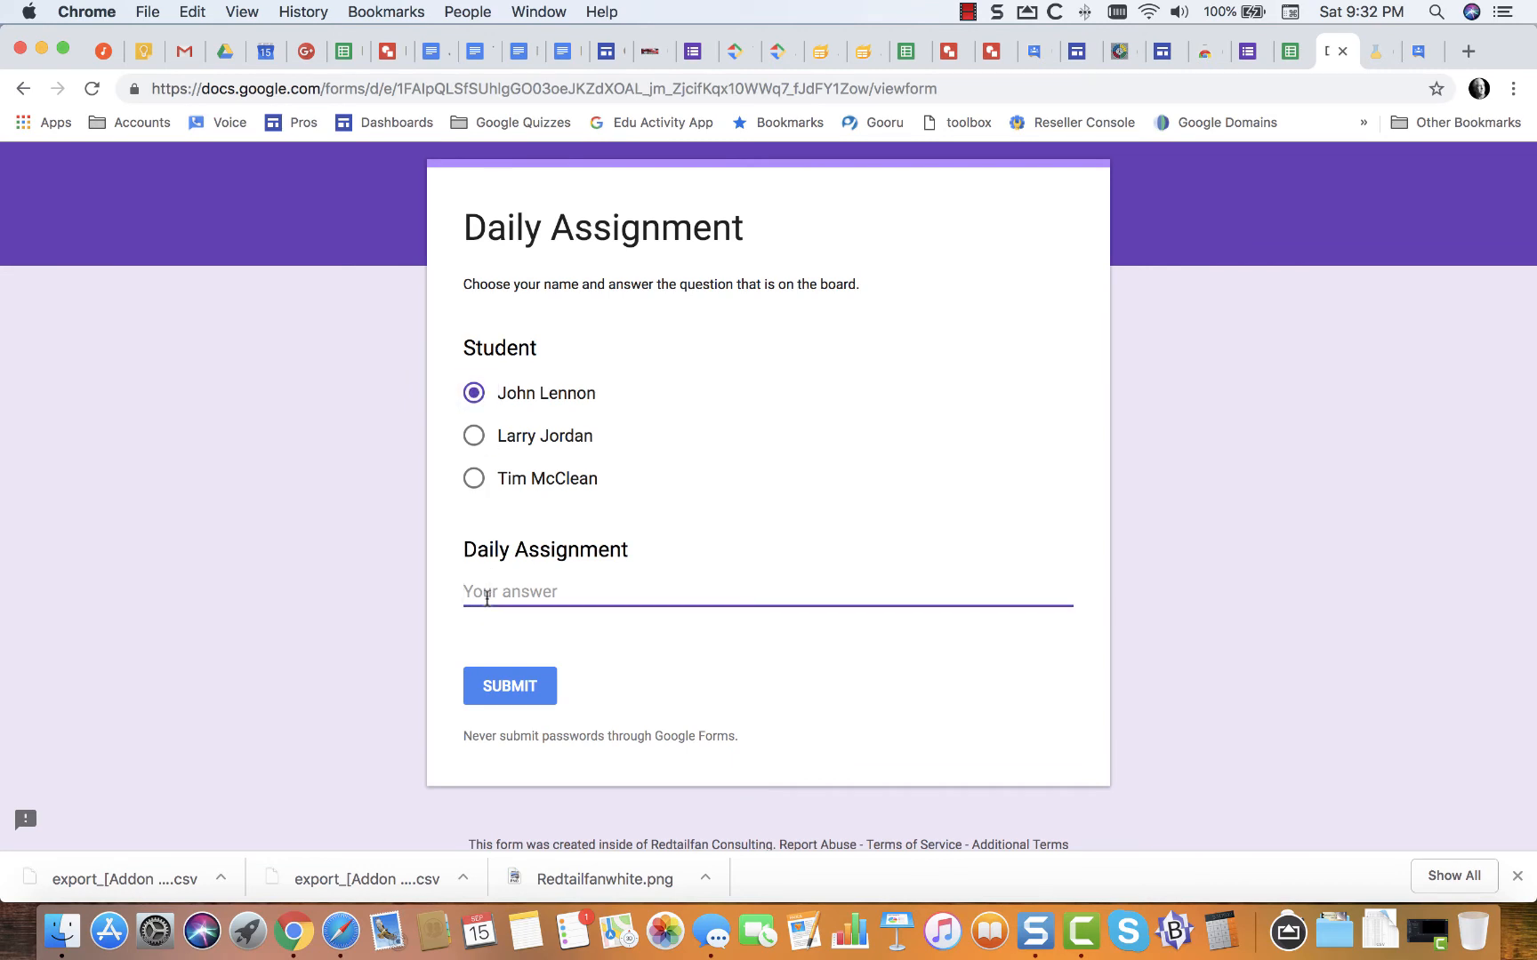
text(I think it is great.)
click(520, 708)
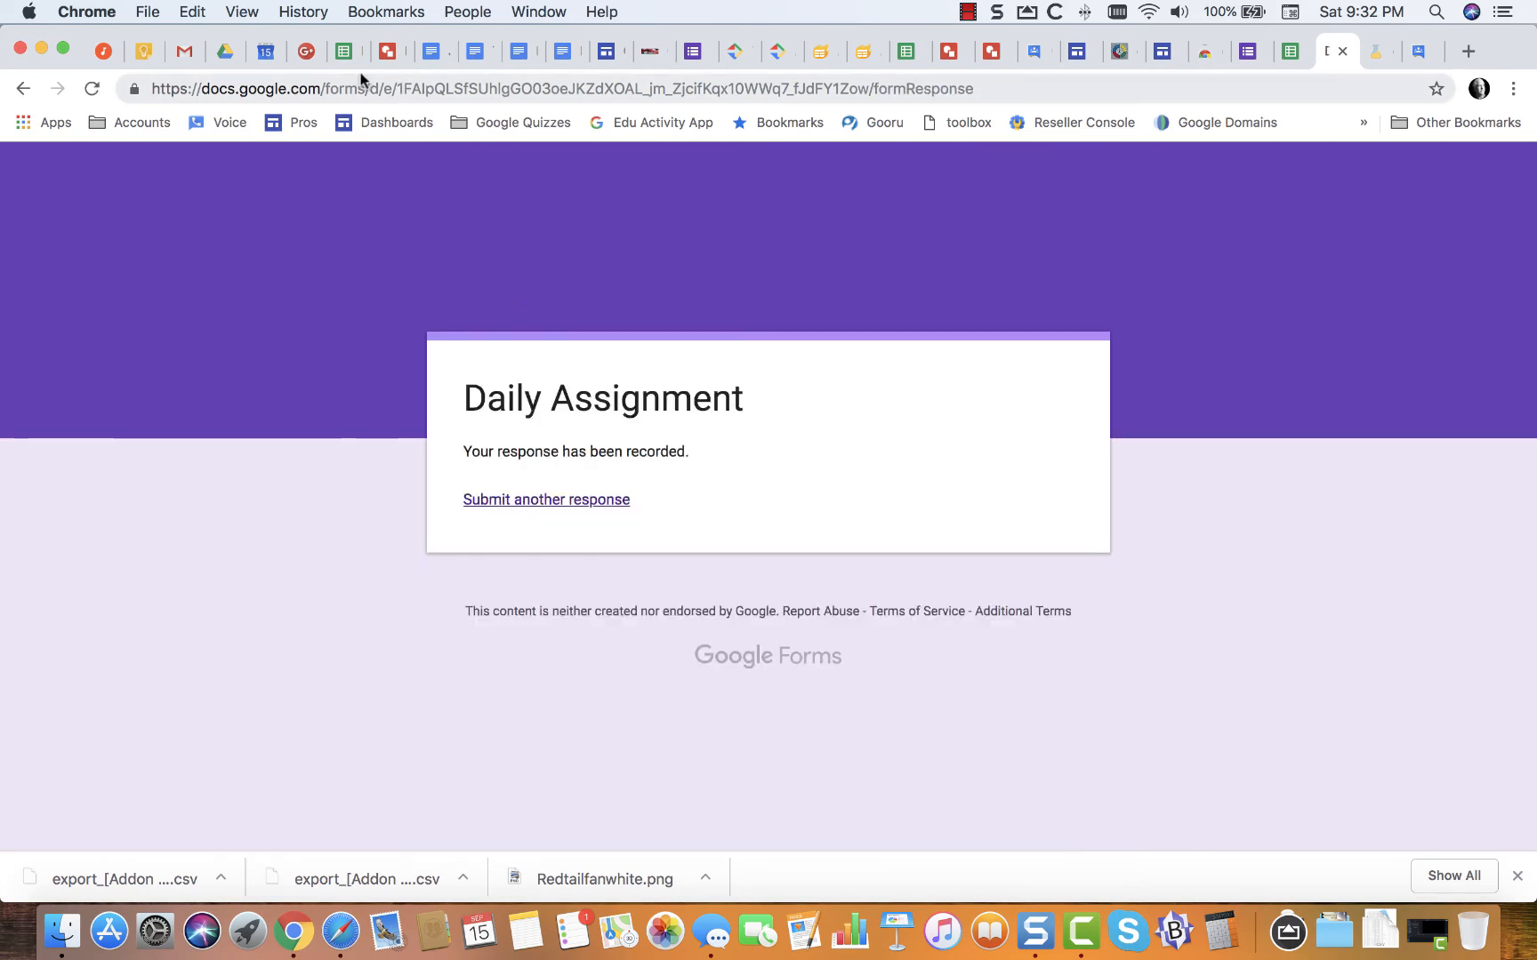
In the first student's document, narrow the response table's Timestamp column so the Daily Assignment column is wider.
click(434, 51)
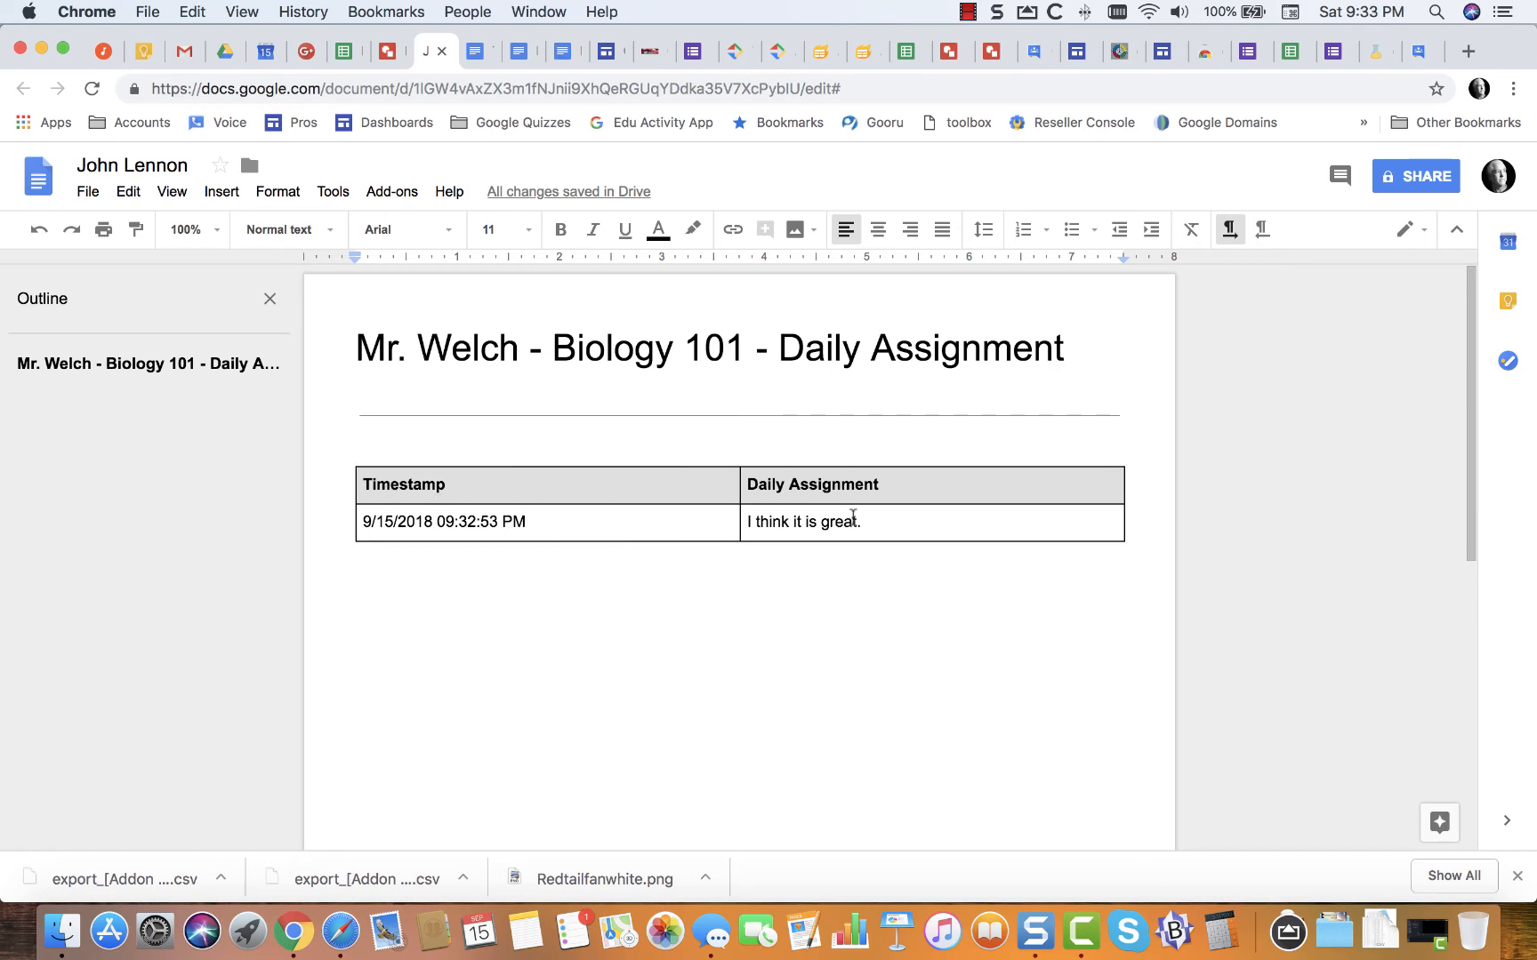
drag(741, 496, 550, 506)
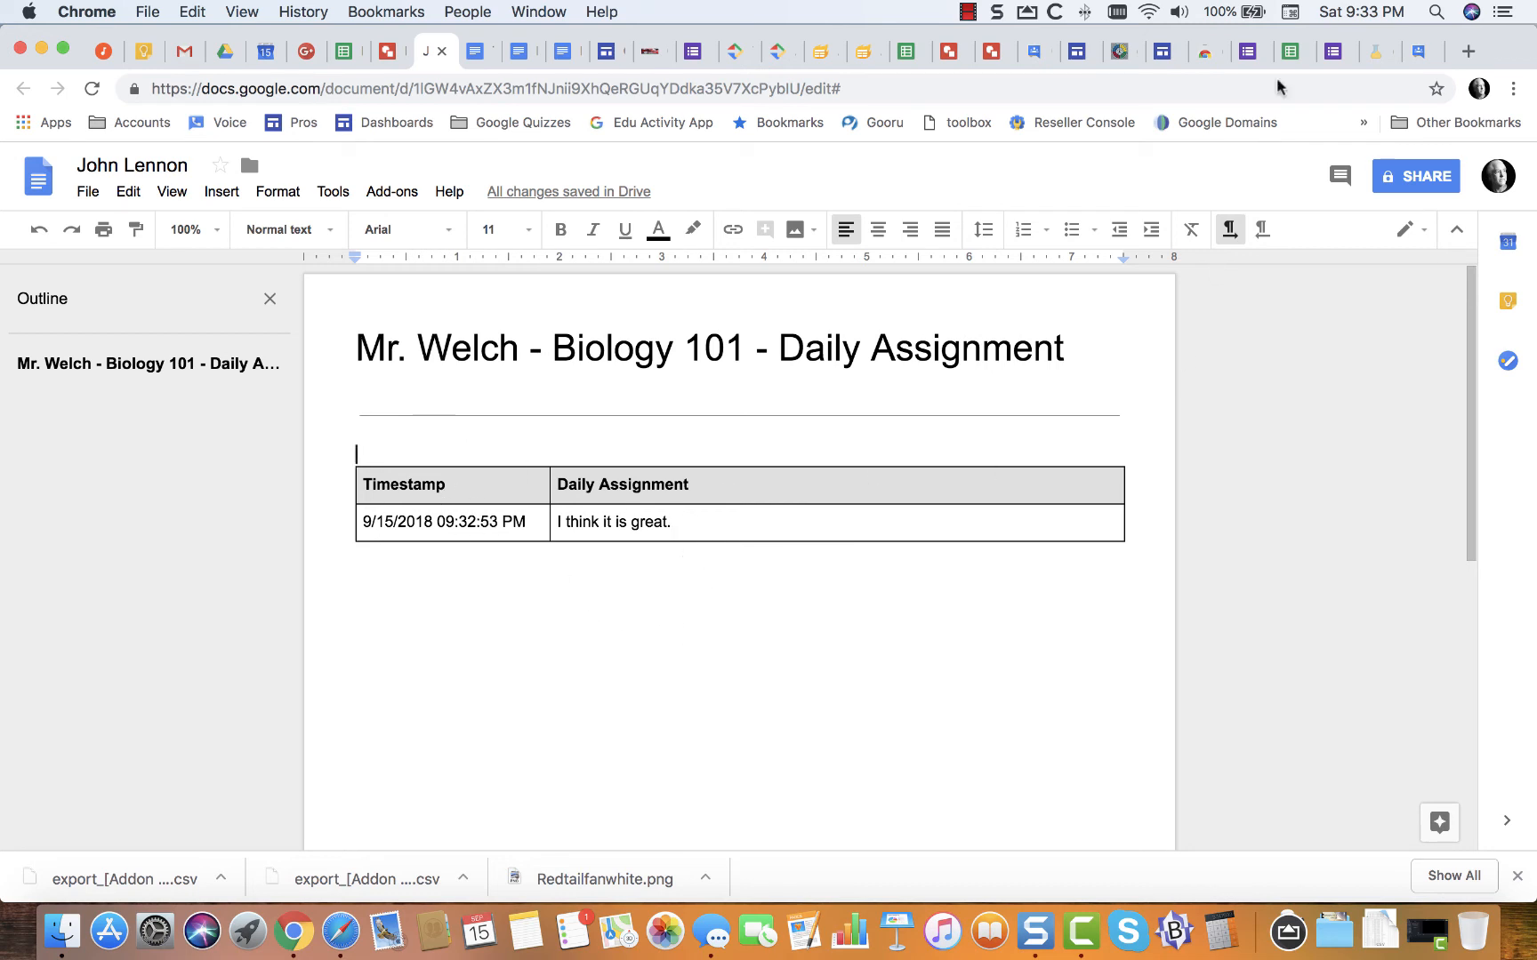
Submit another Daily Assignment form response for the first student with the answer "I don't know".
click(1331, 52)
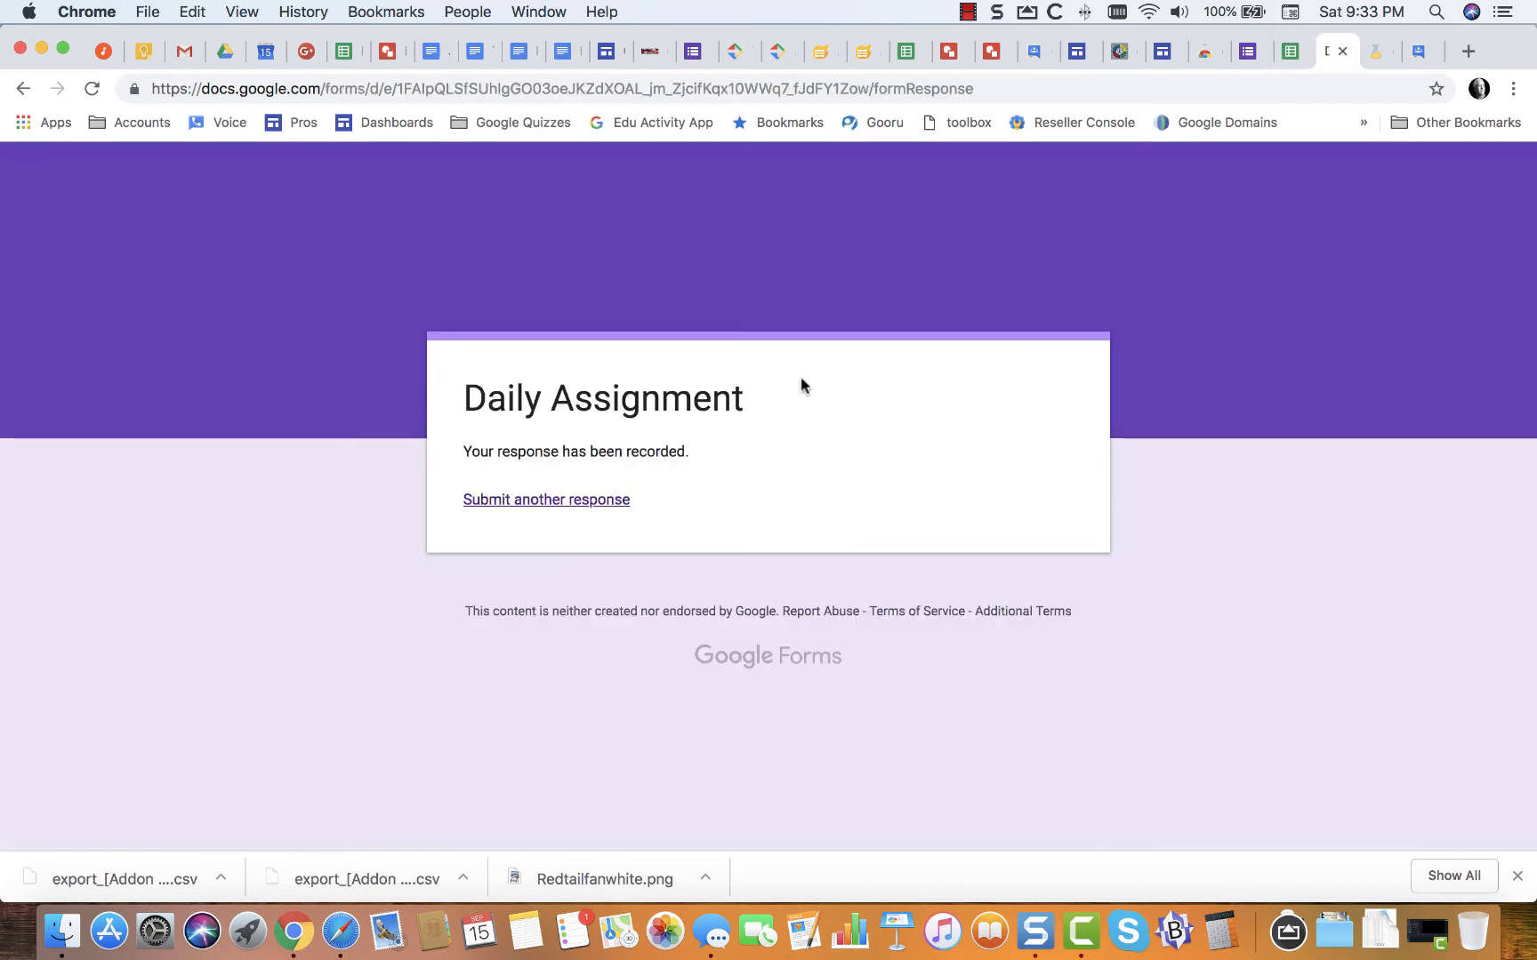
click(582, 503)
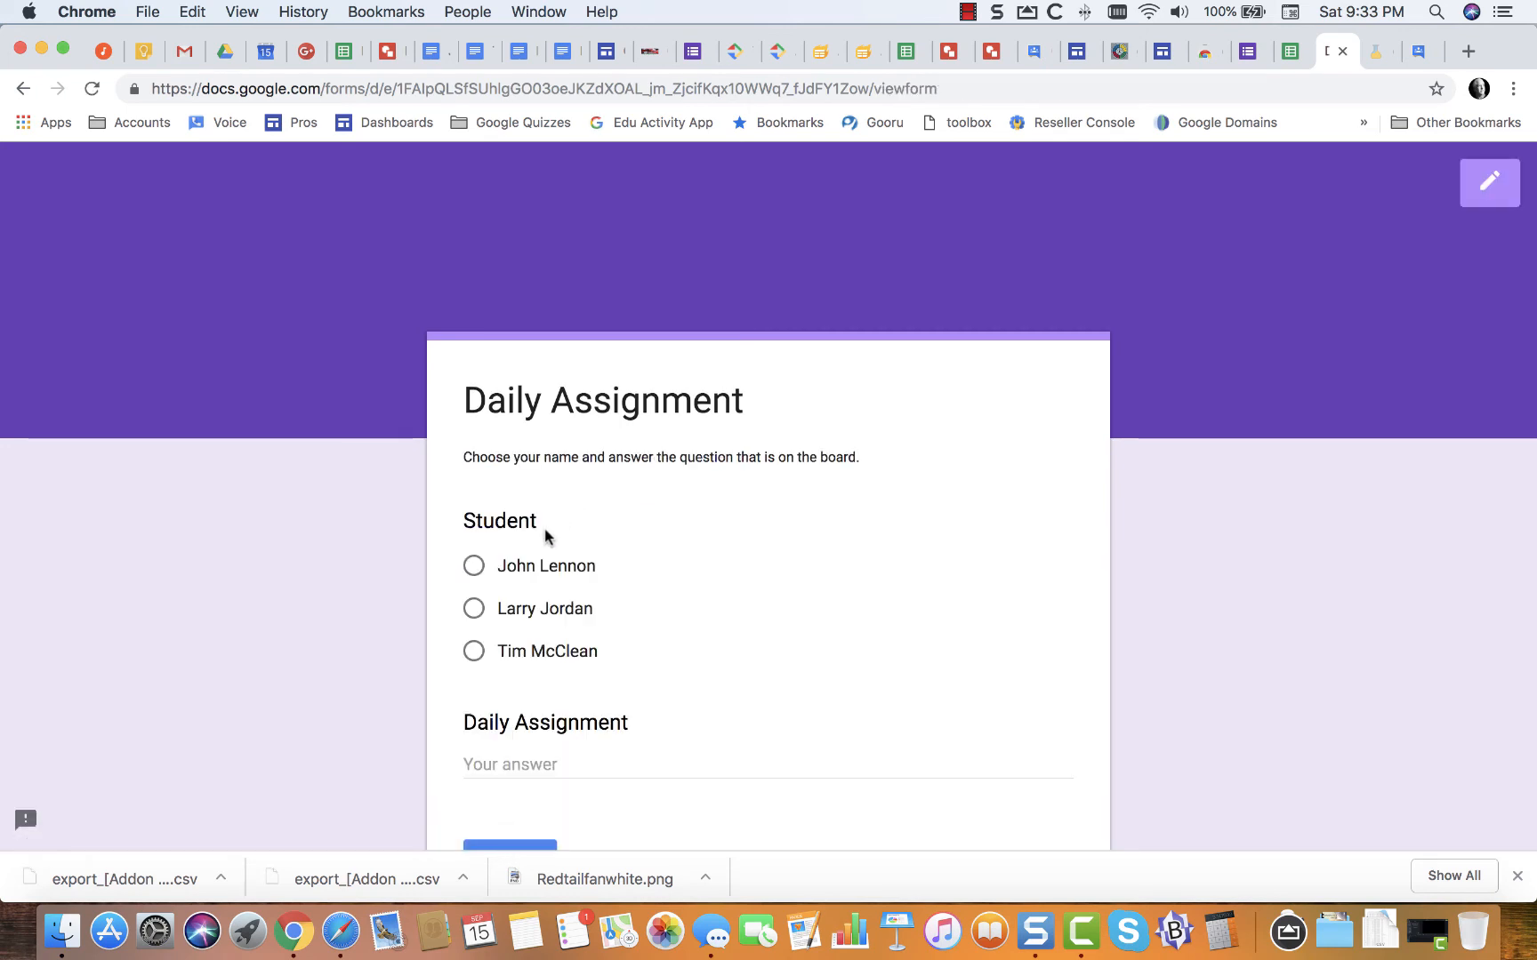
click(473, 566)
scroll(620, 685, down, 3)
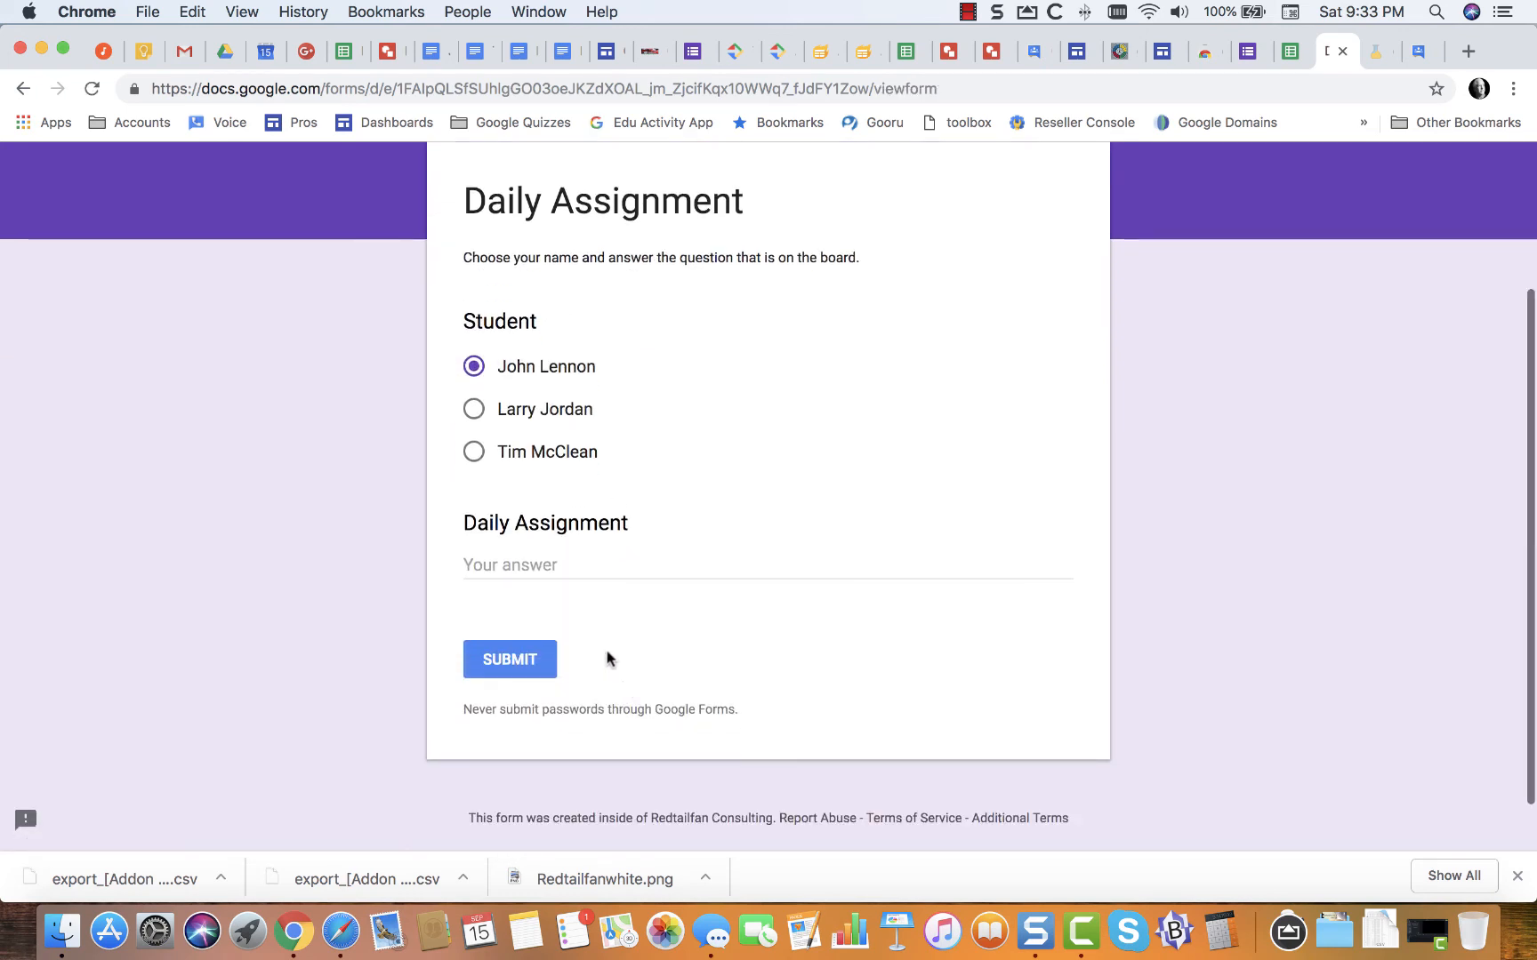
click(545, 566)
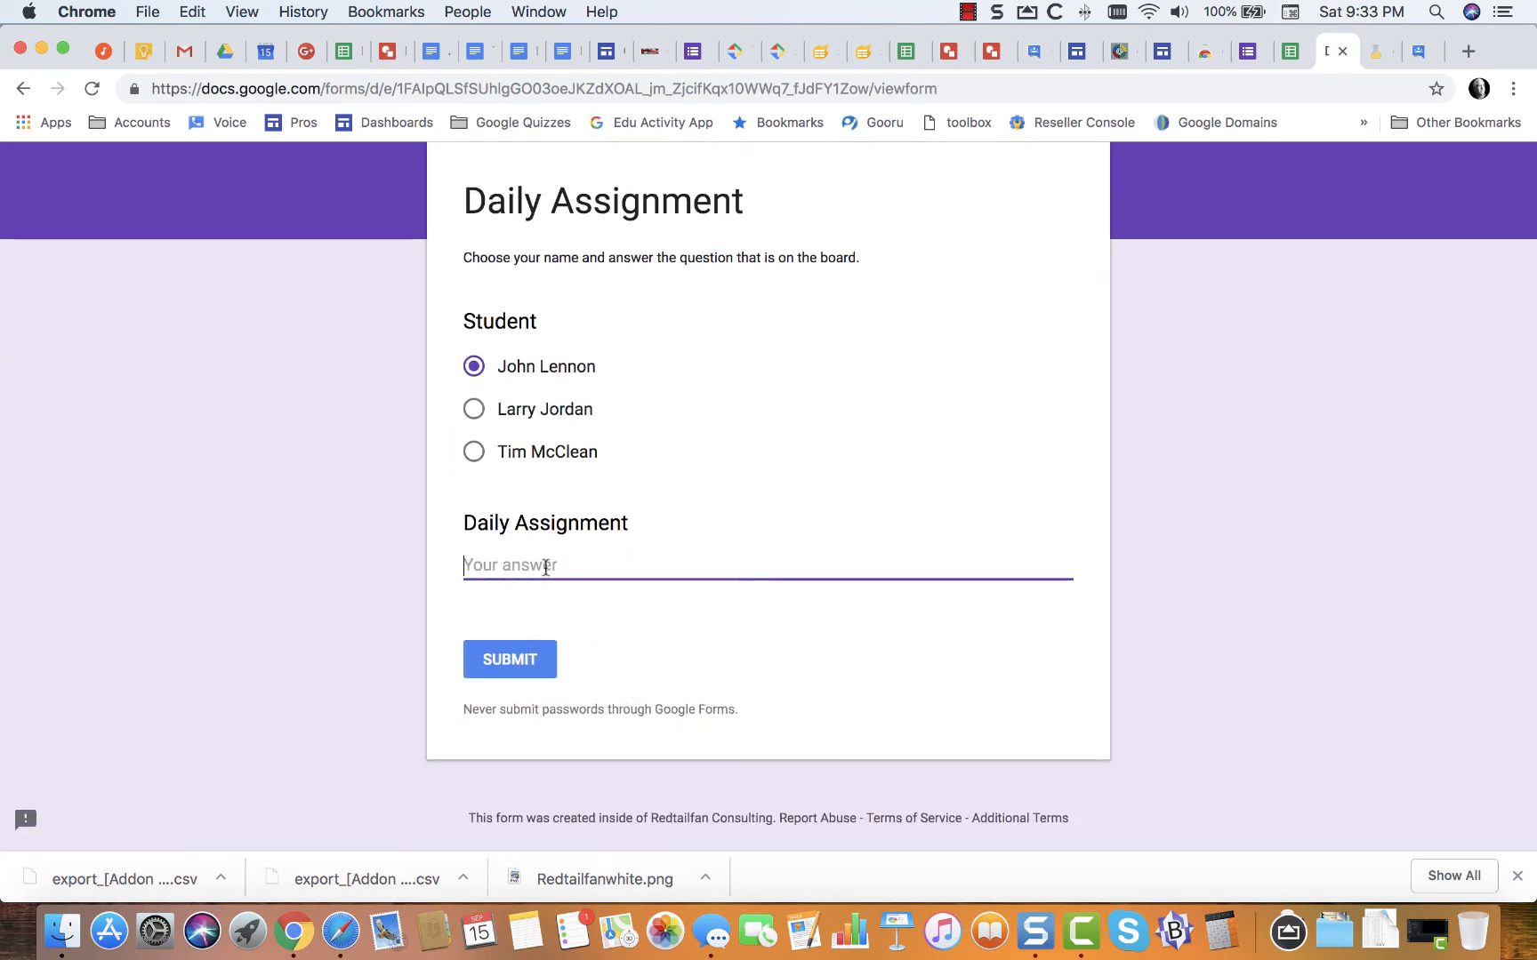
text(I do)
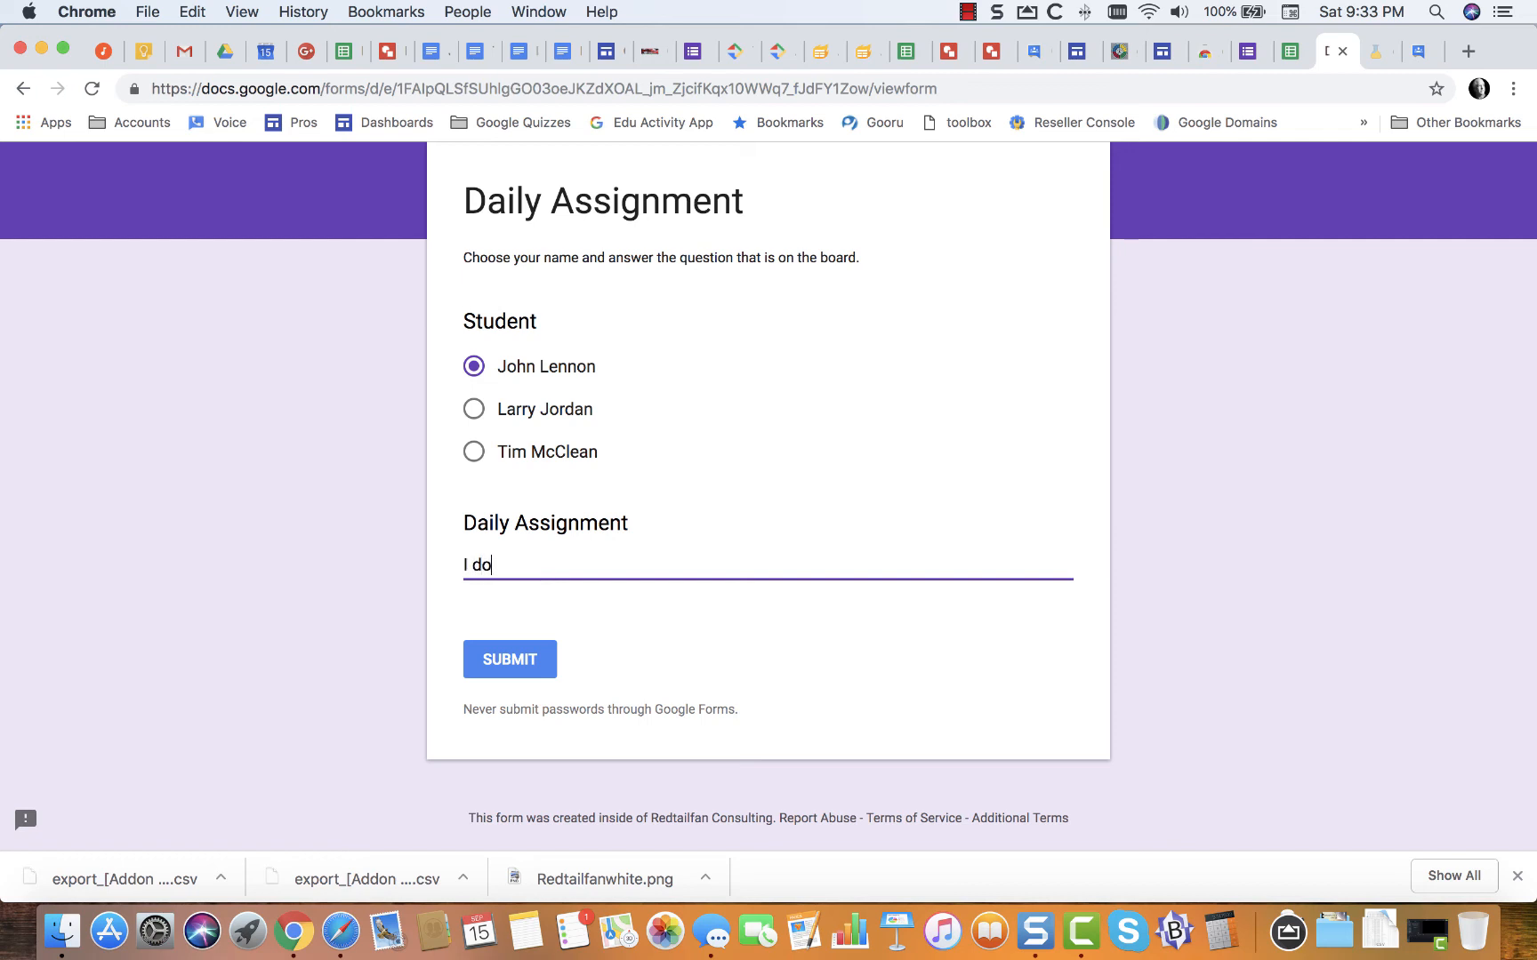
text(n't know)
click(509, 660)
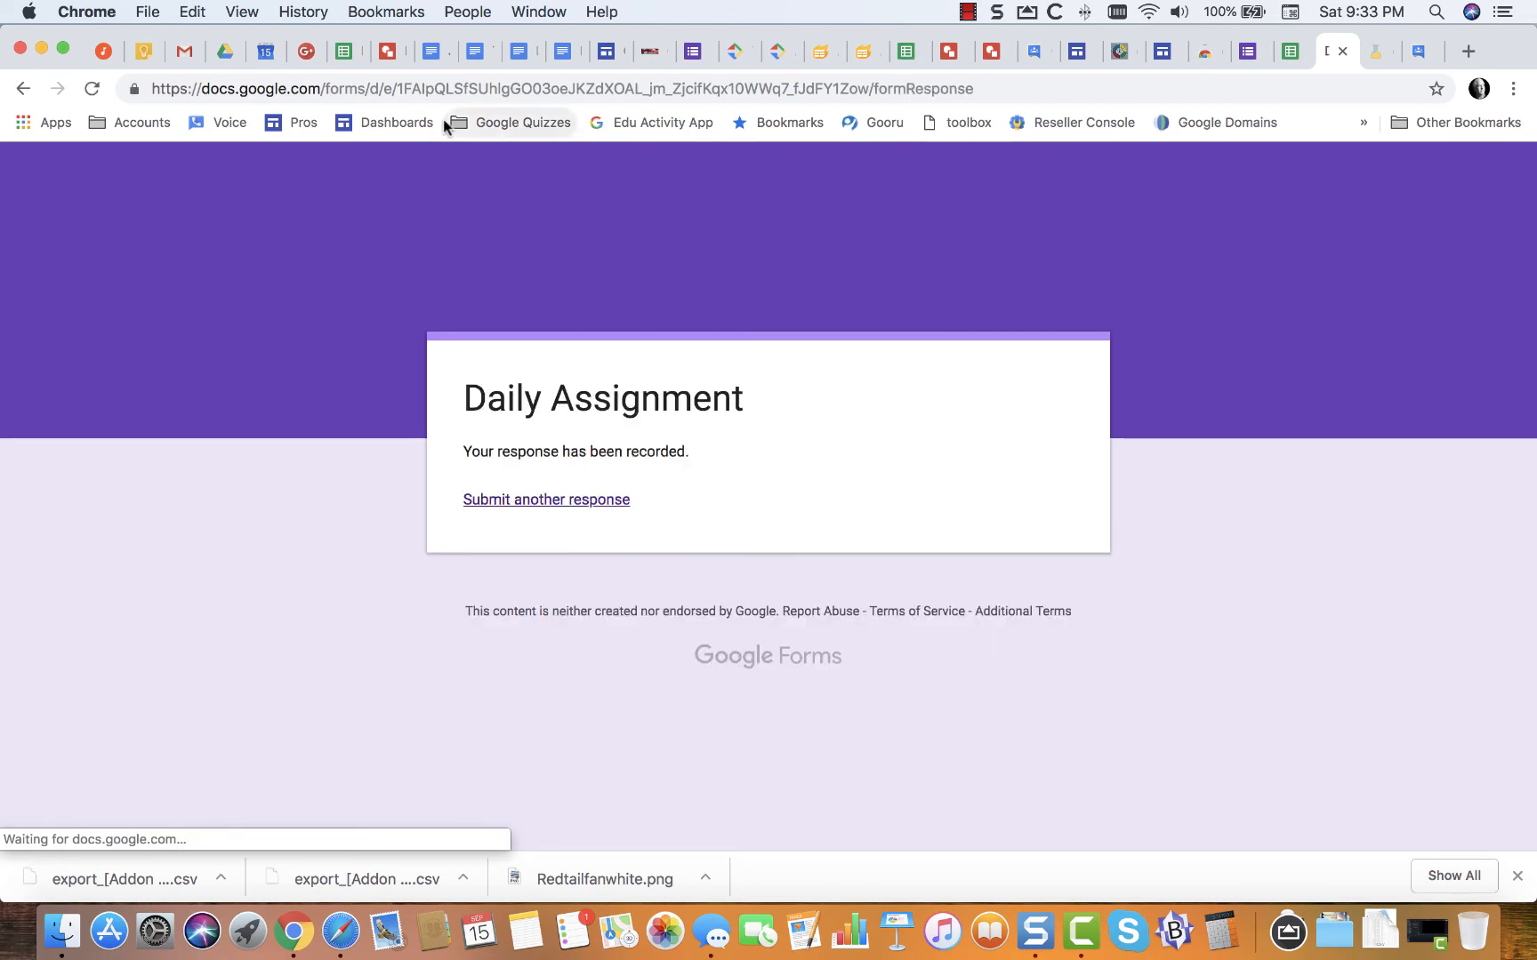
Inspect the response table in the first student's document and compare it with the other two students' documents.
click(431, 52)
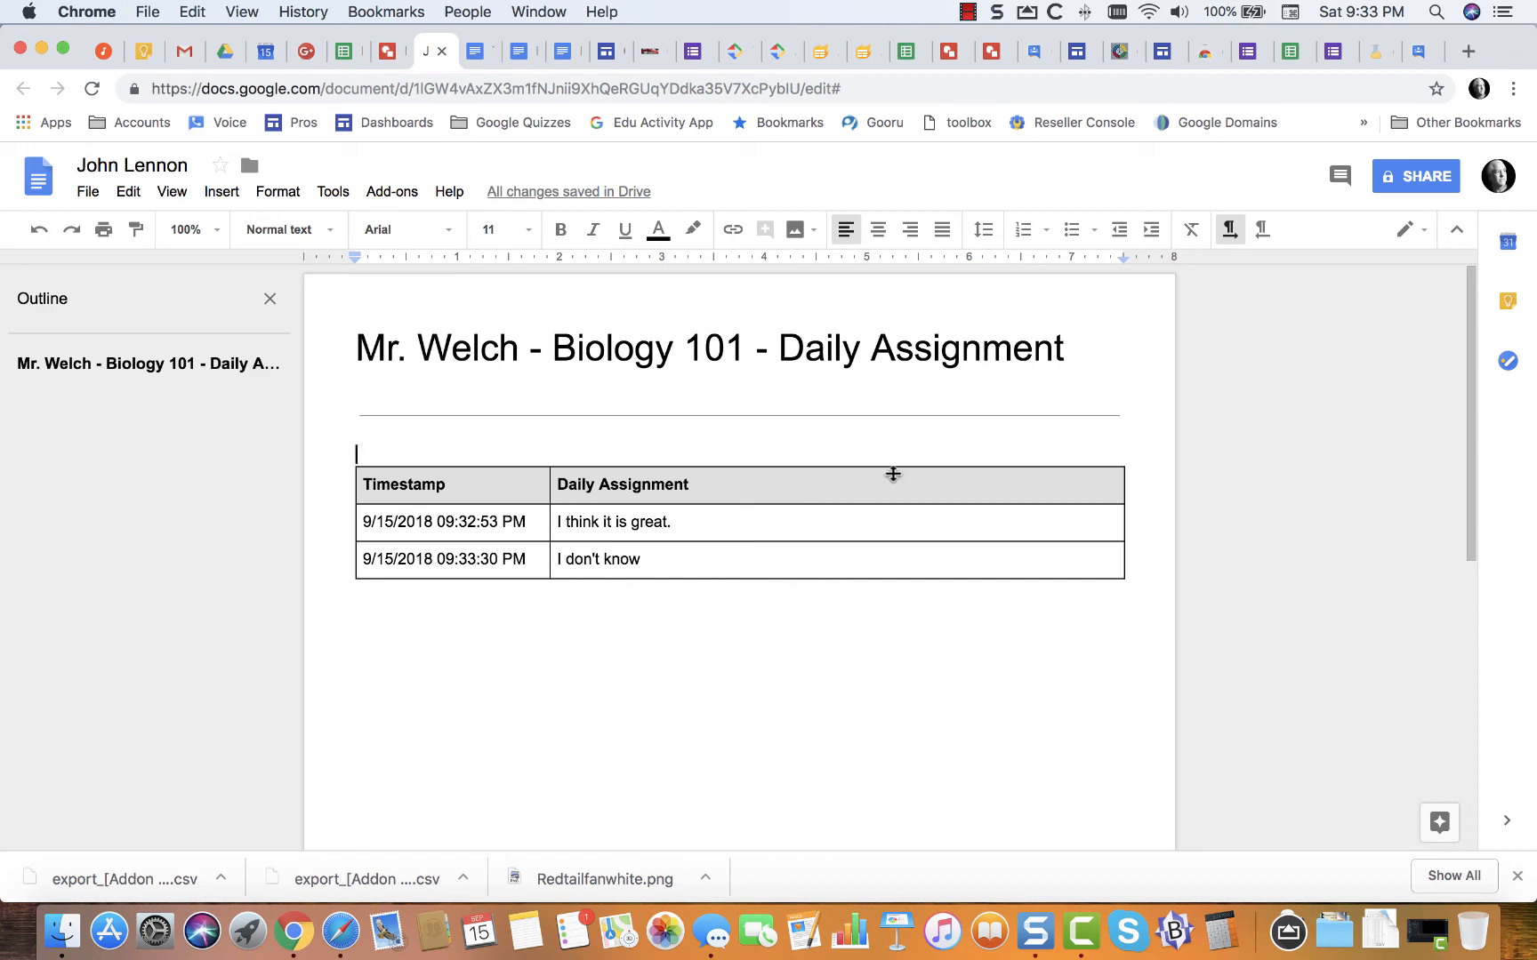
click(471, 51)
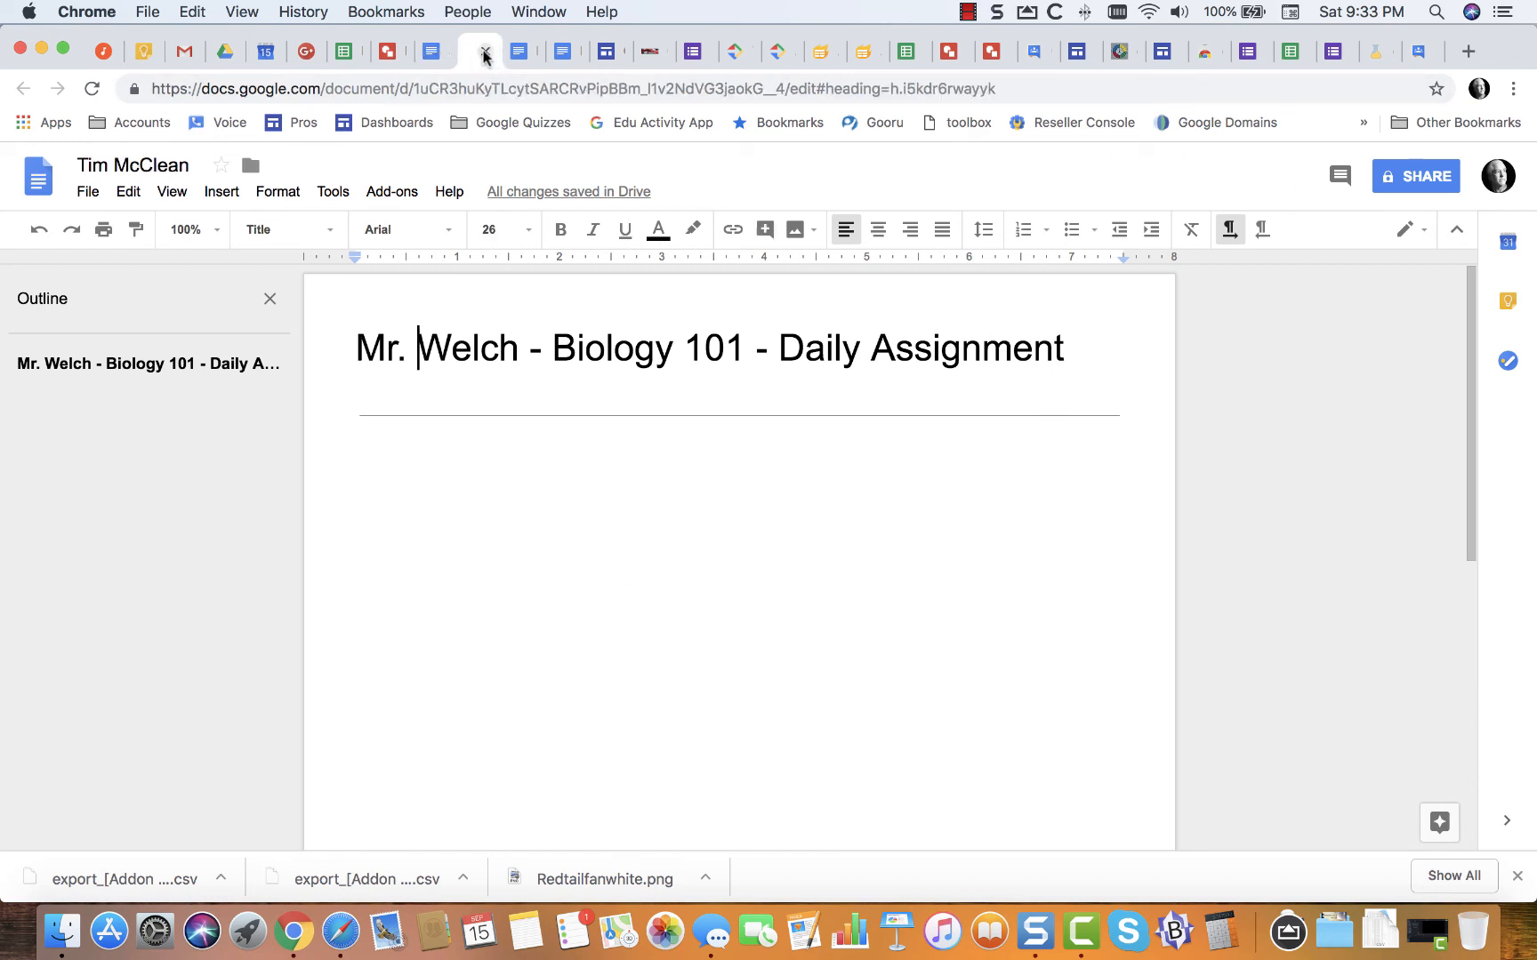
click(389, 465)
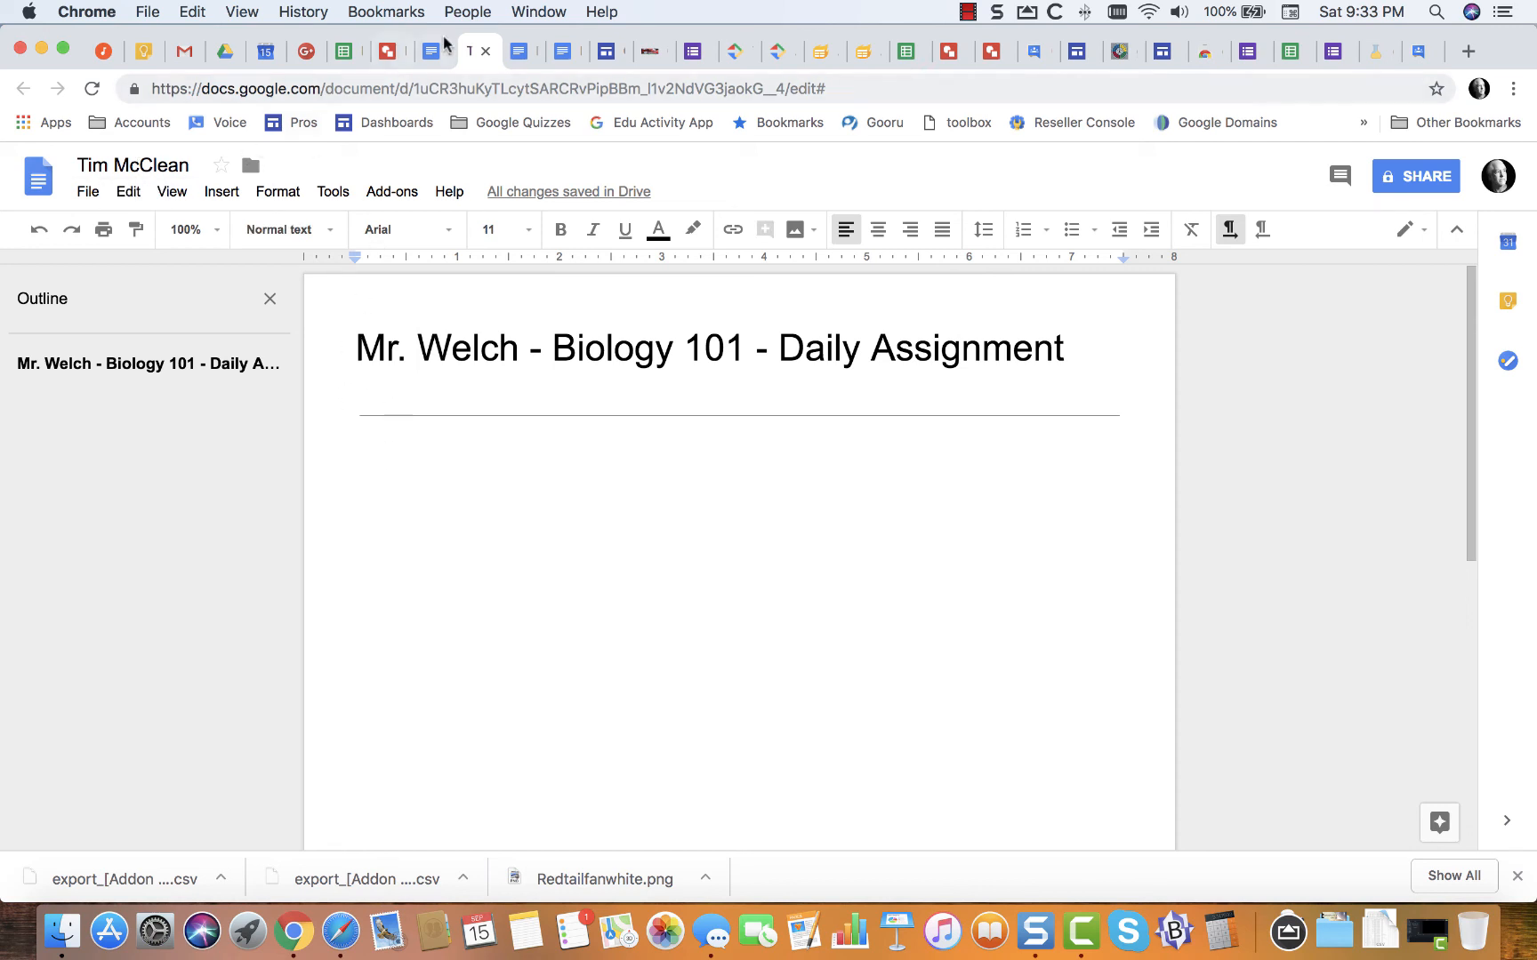
click(516, 53)
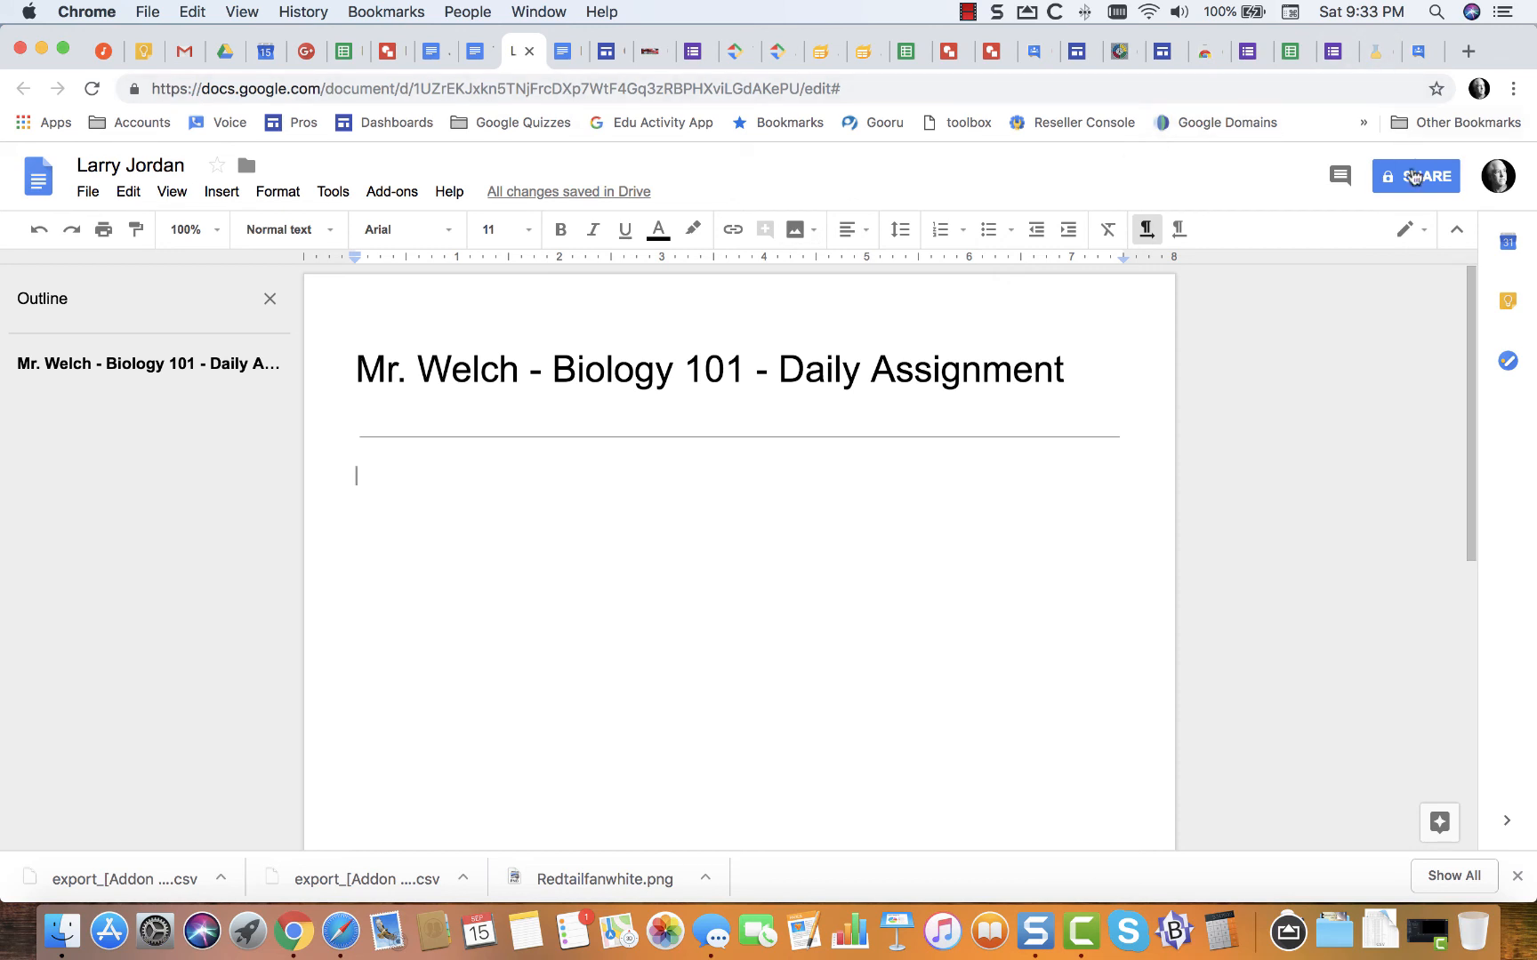
Submit another Daily Assignment form response for the second listed student with the answer "djf laskdjflka f;lasdk".
click(1337, 62)
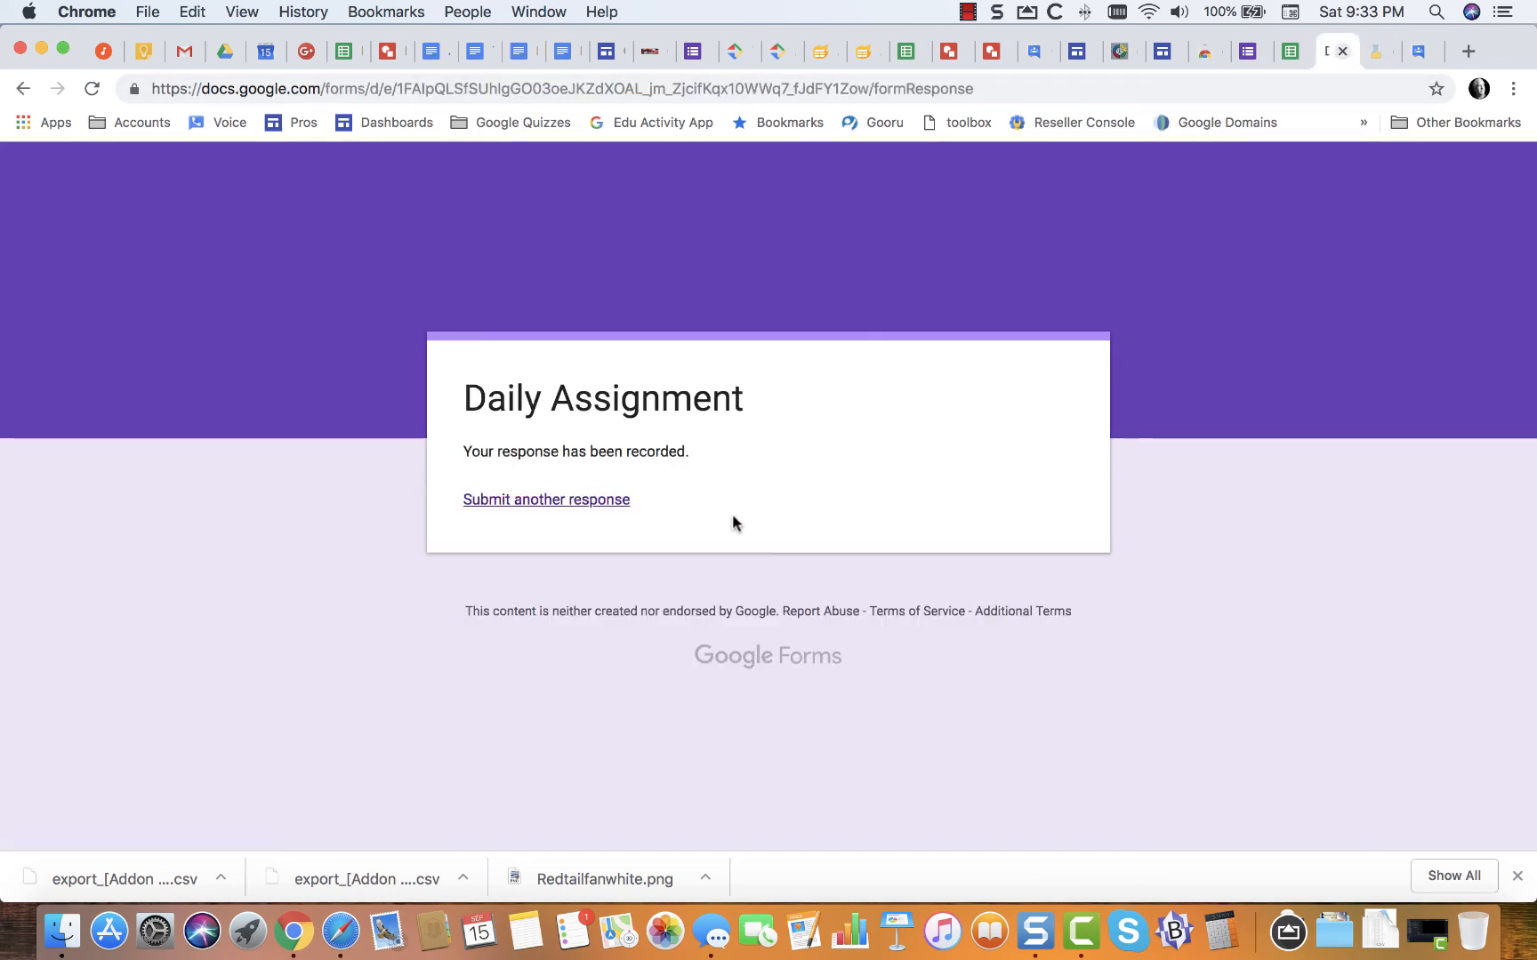
click(596, 501)
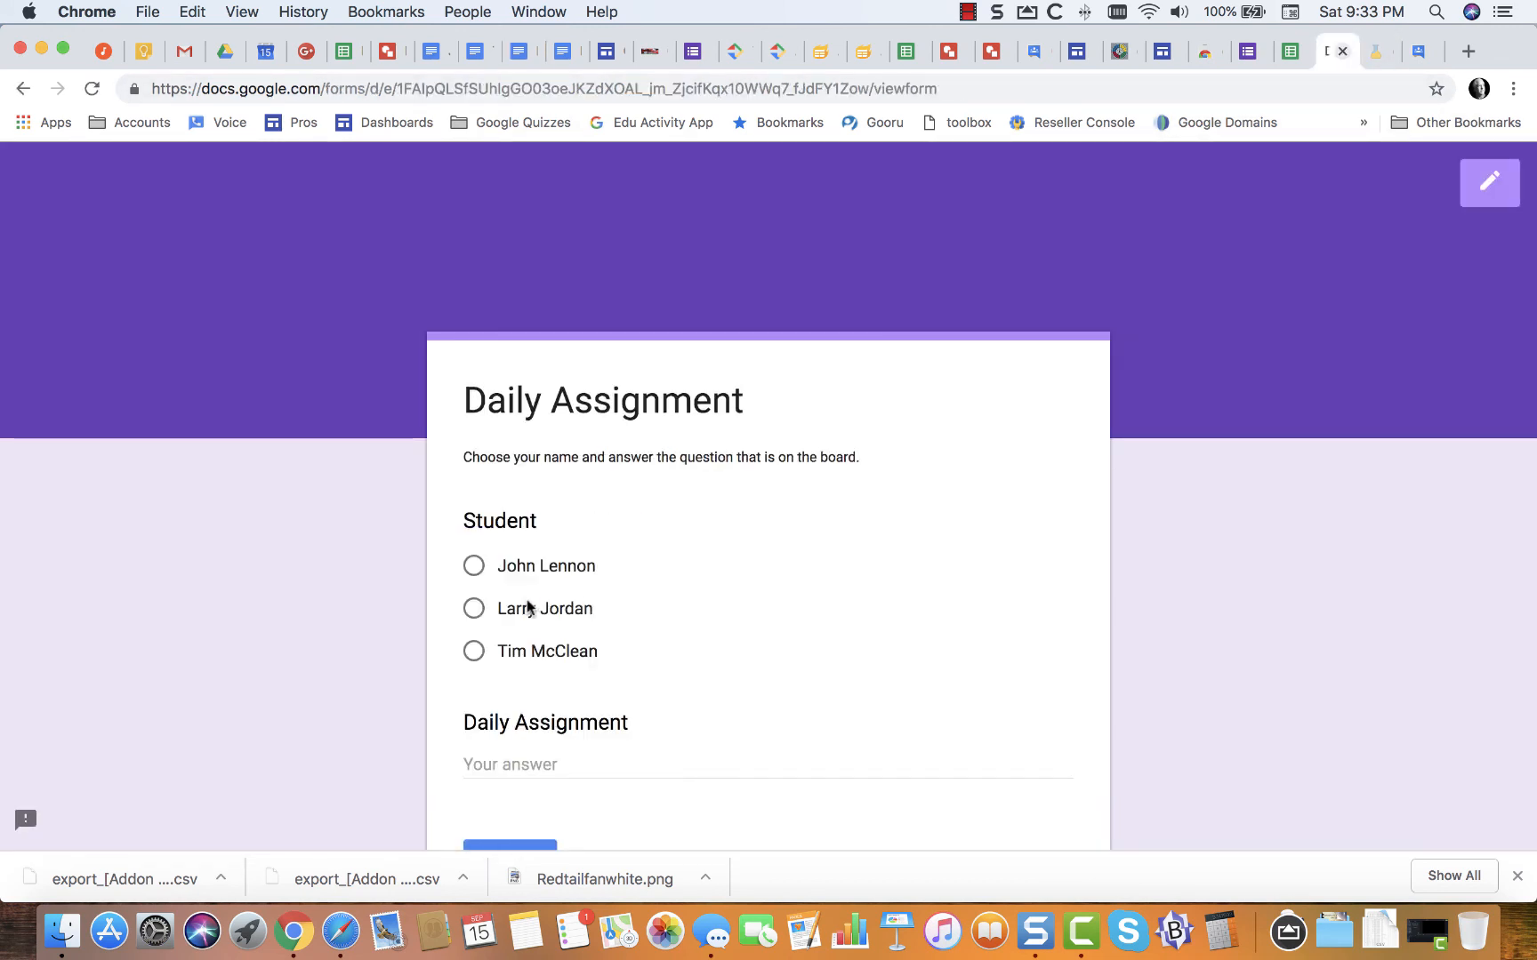
click(476, 610)
scroll(636, 633, down, 3)
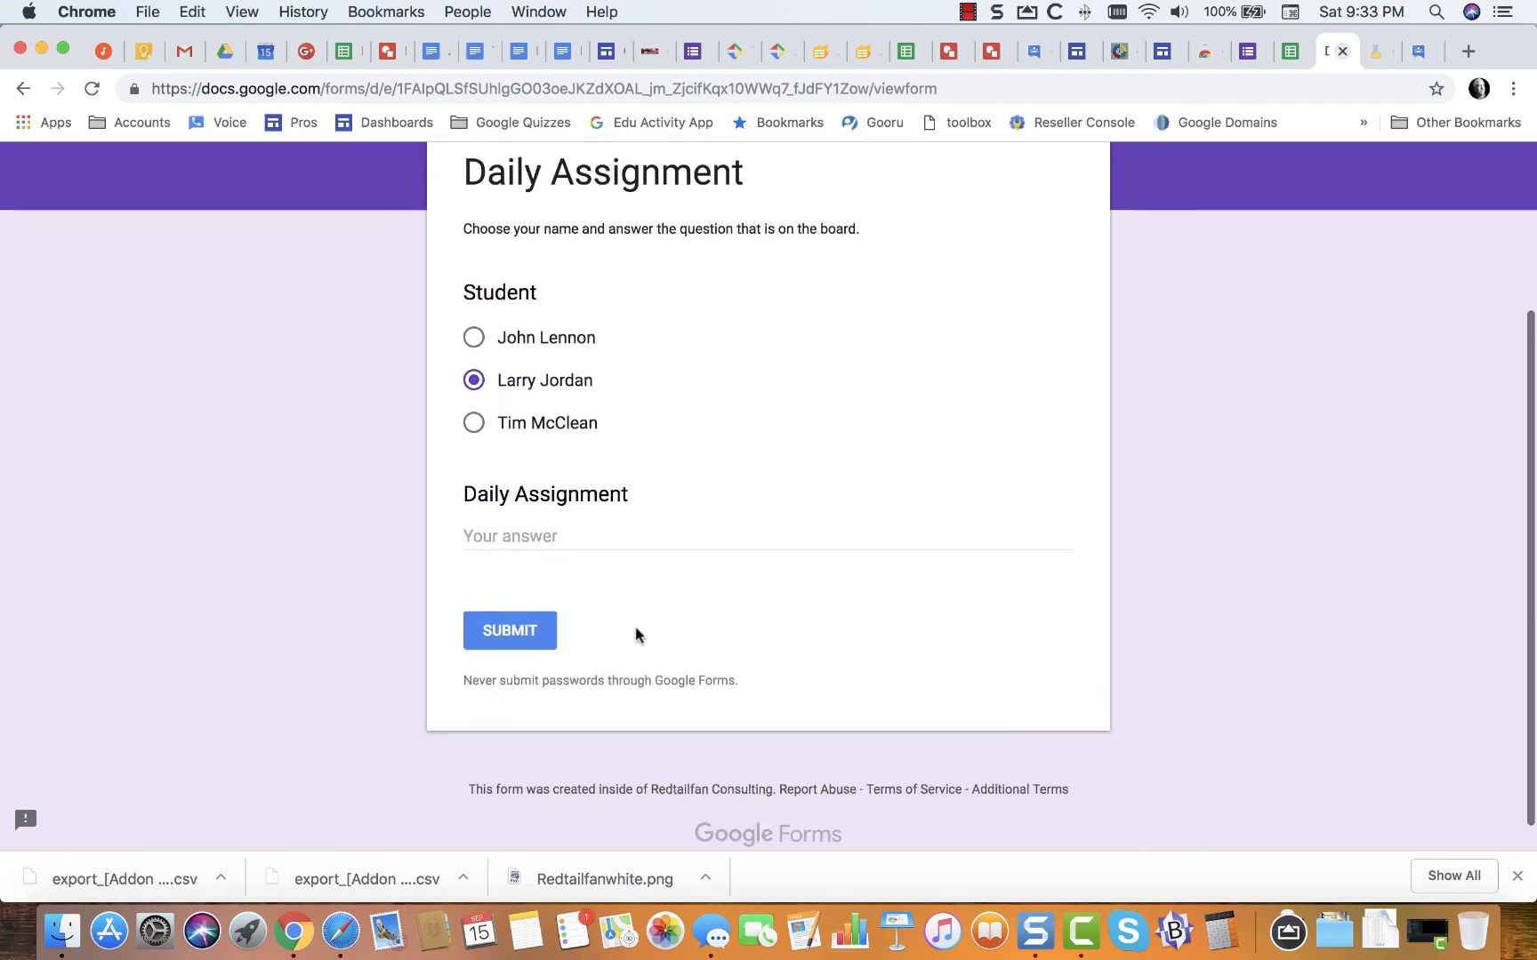
click(594, 536)
text(djf laskdjflka f;lasdk)
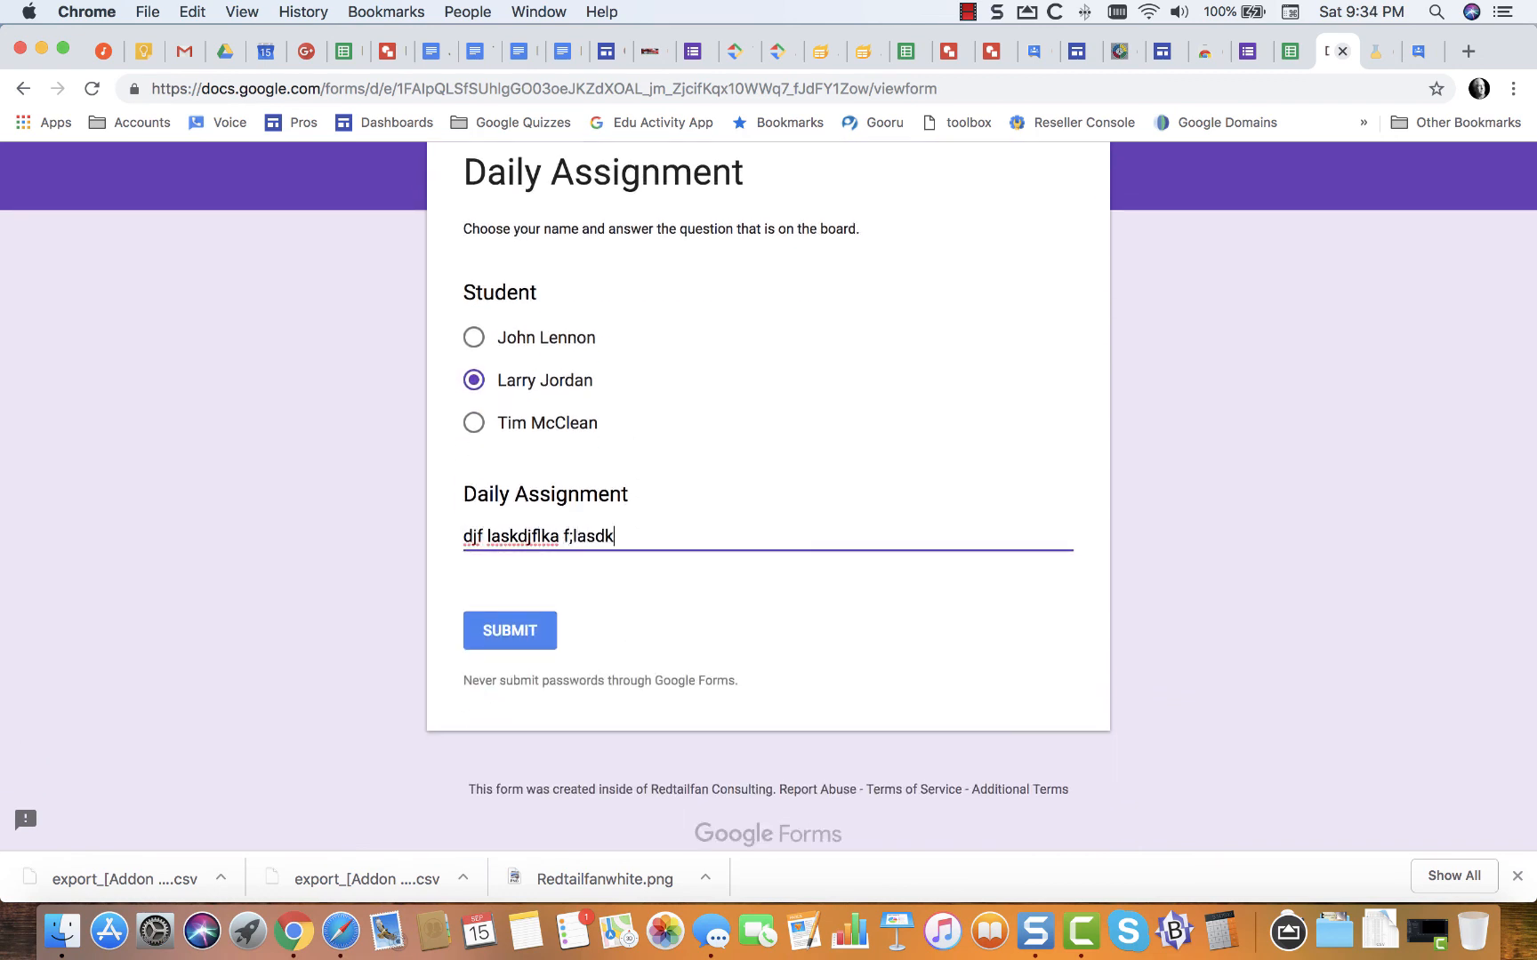
click(530, 619)
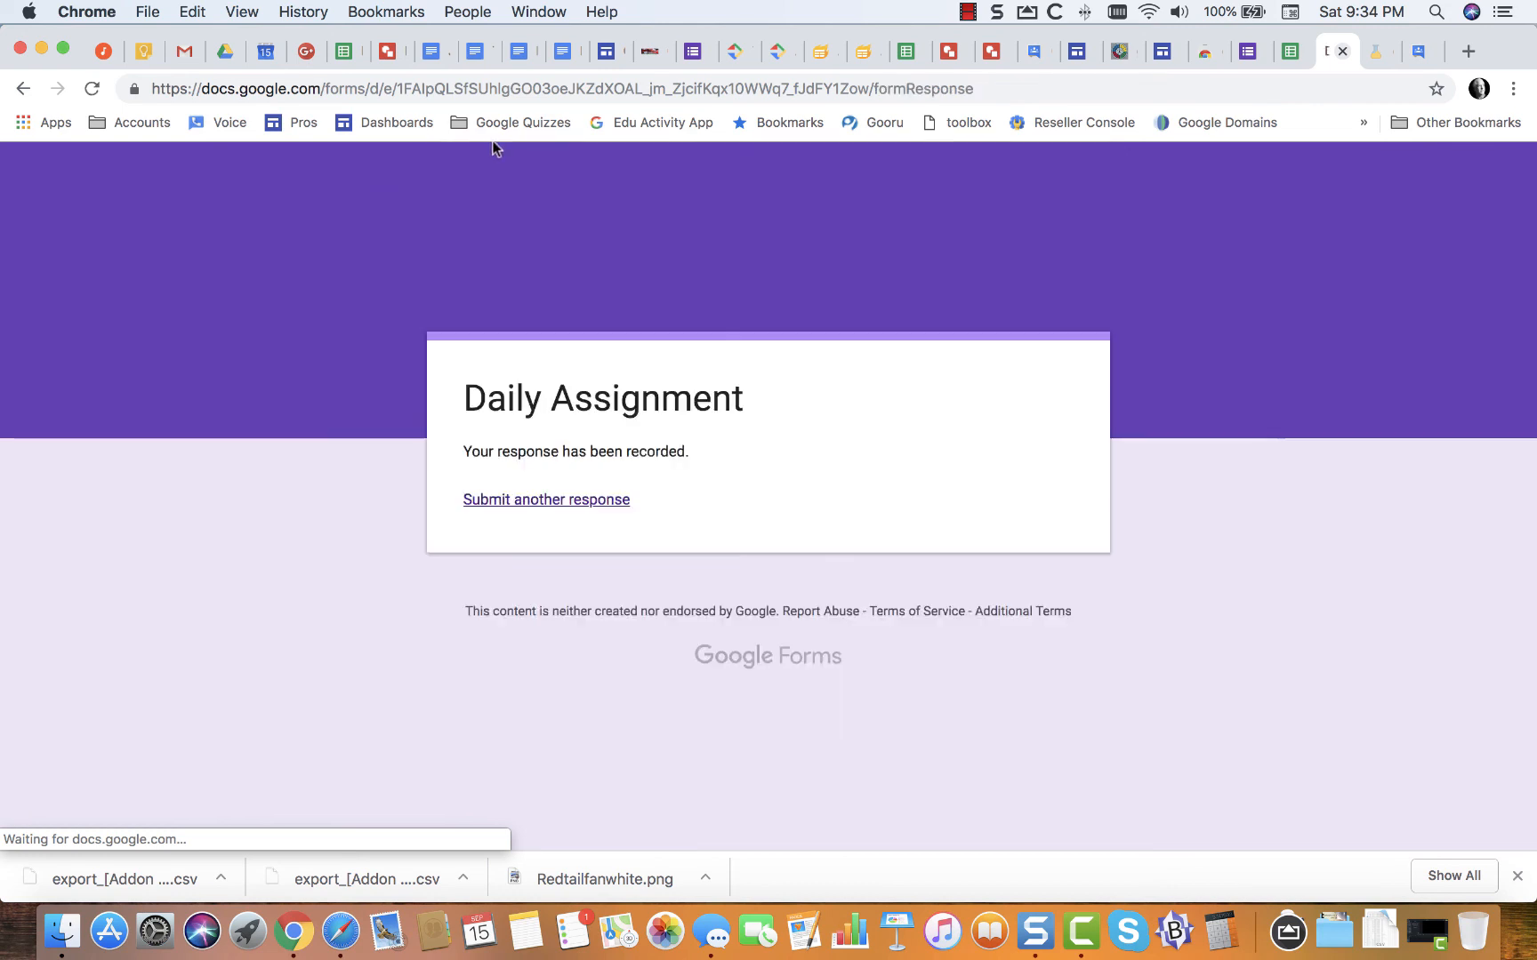
Check the second student's document for the appended response, and review Drive's DocAppender and Assignments folders and the first student's document.
click(519, 60)
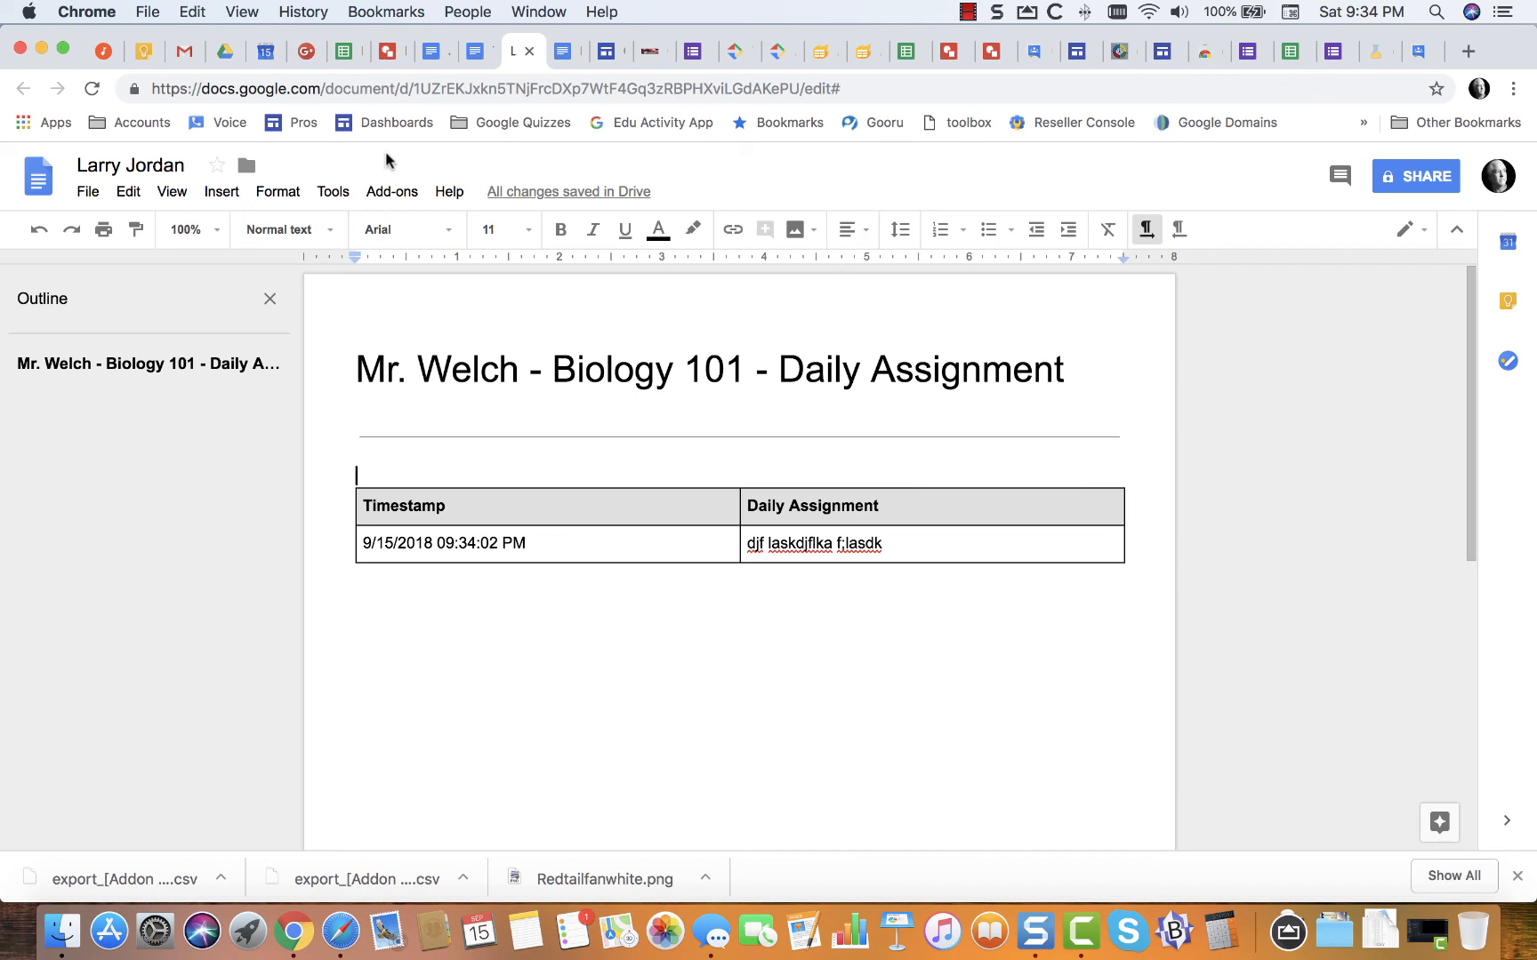
click(224, 57)
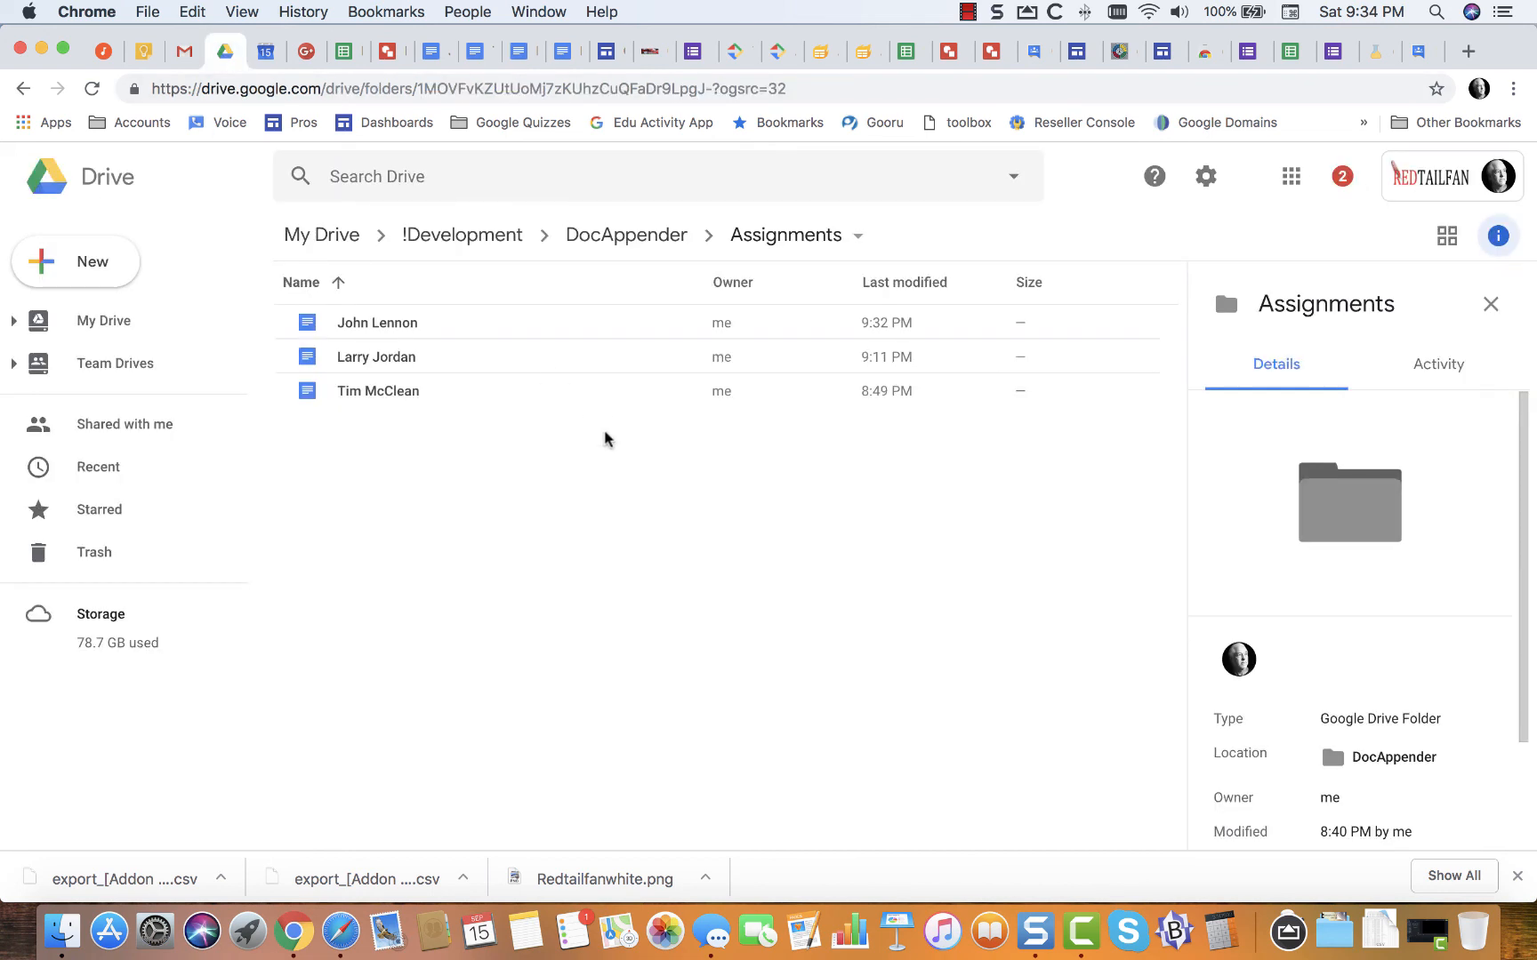
click(620, 237)
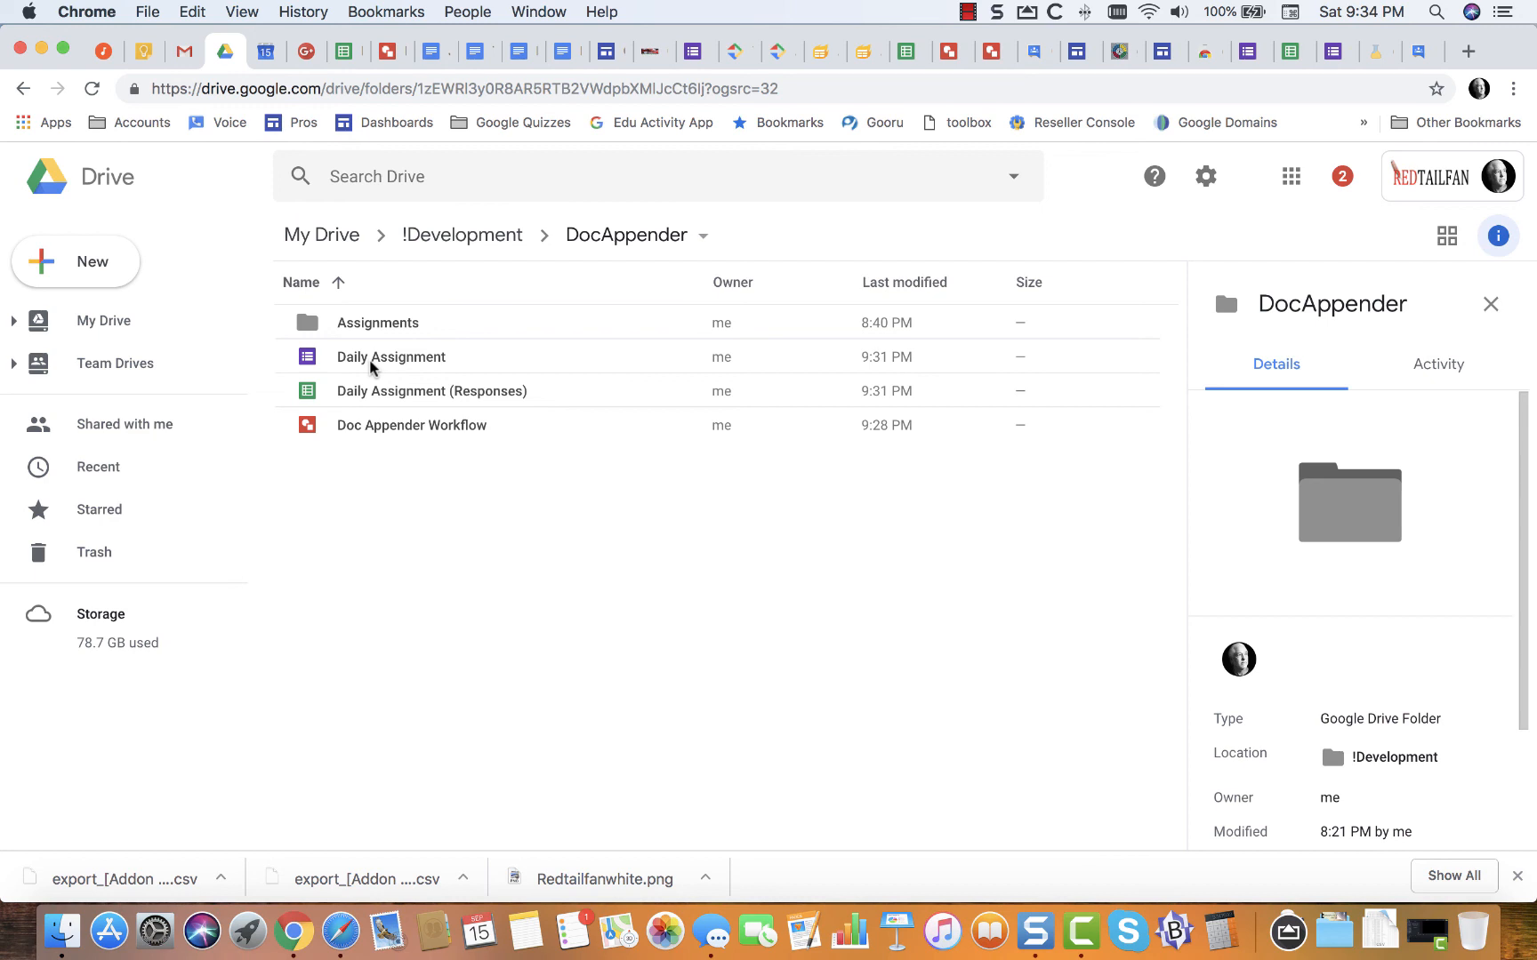
double_click(362, 331)
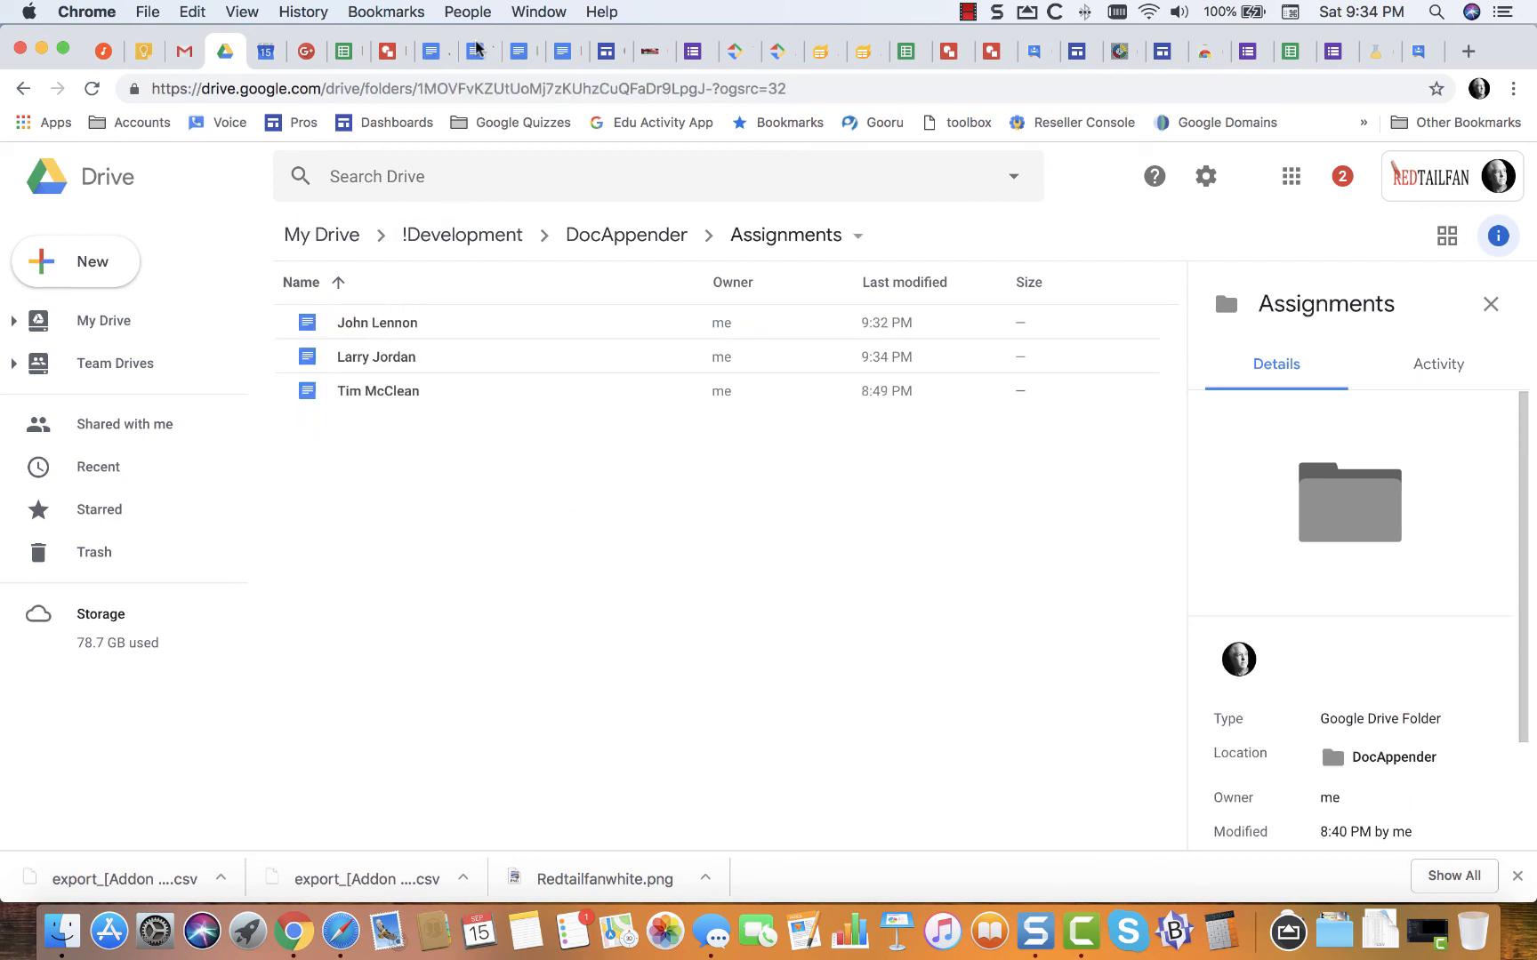
click(432, 52)
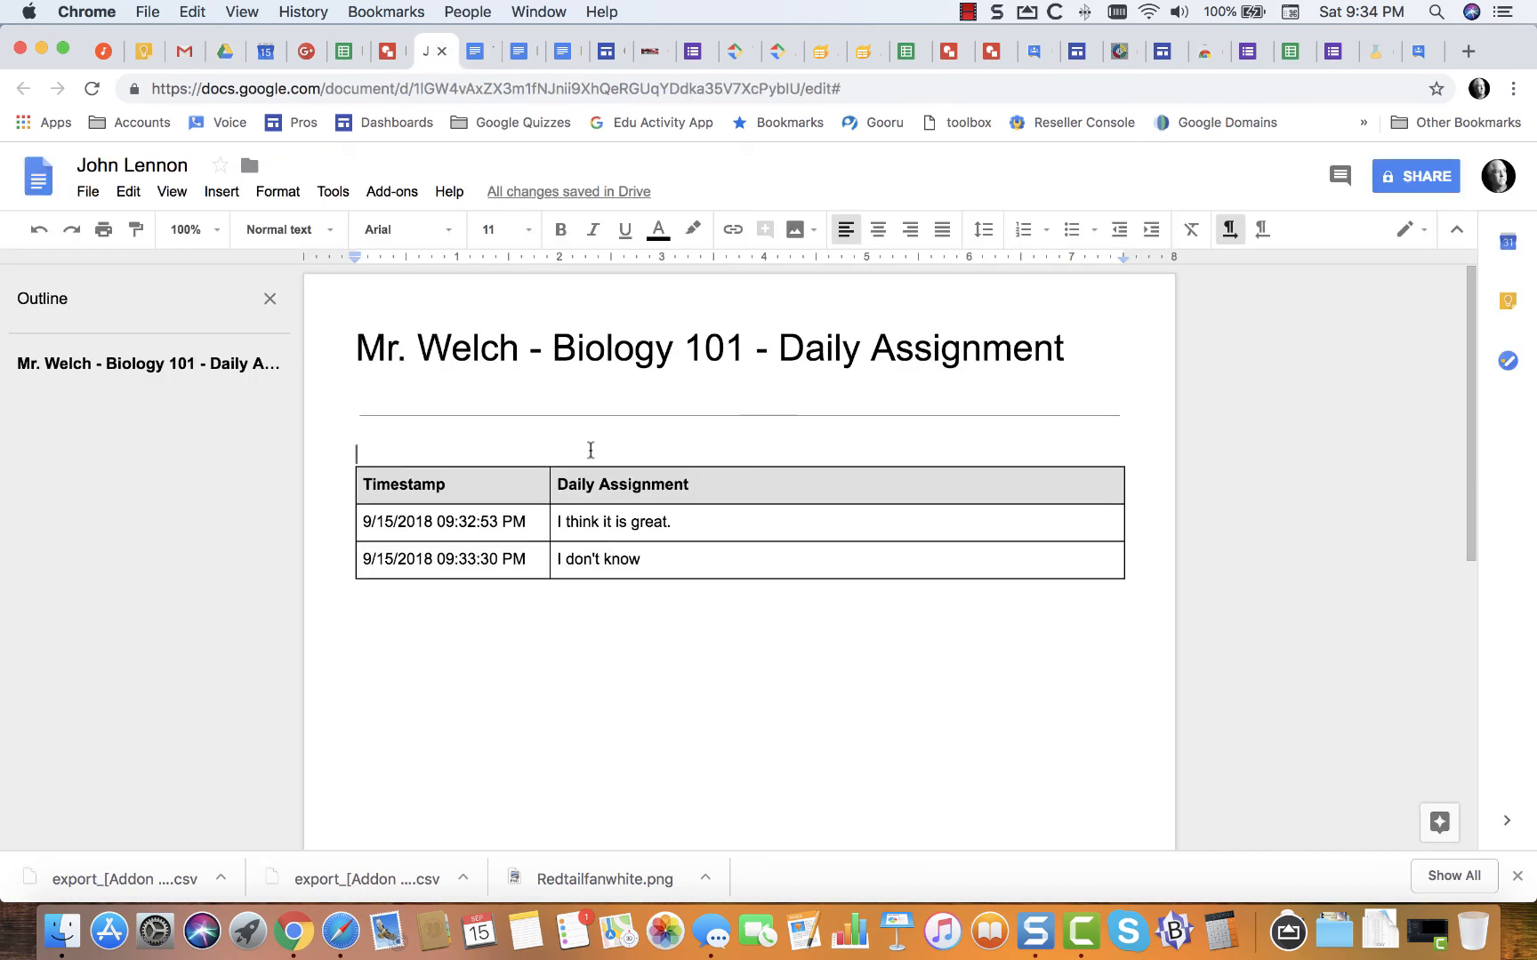